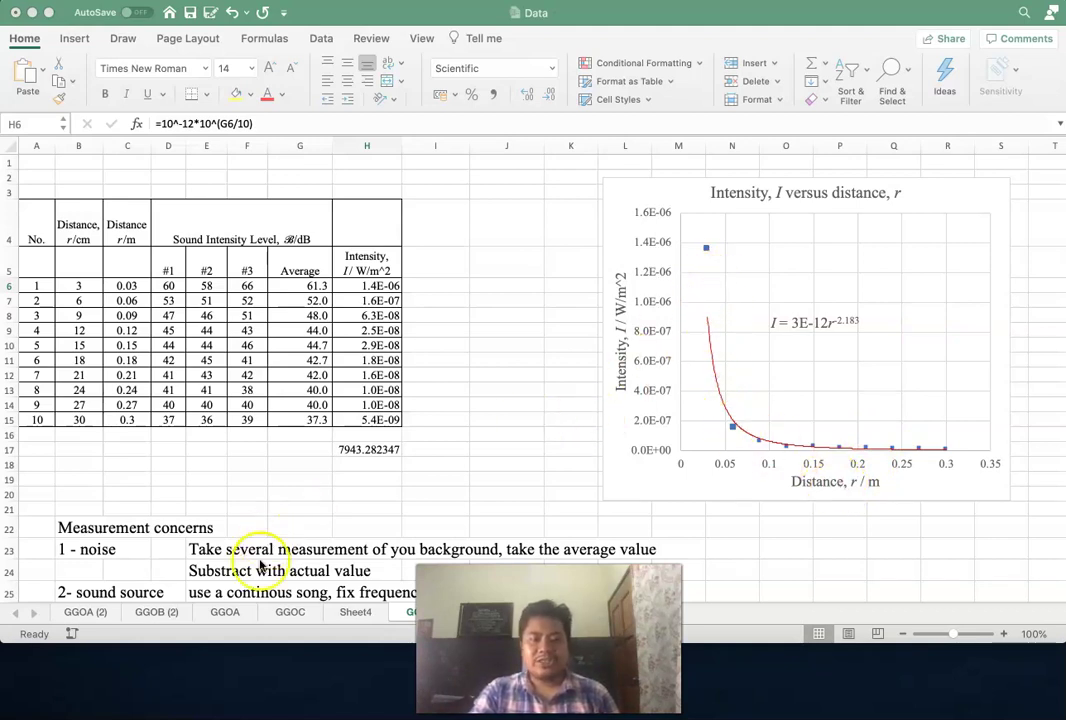
Step: On the GGOB (2) sheet, convert the distances to metres in C6:C15 with the formula =B6/100
{"action": "left_click", "coordinate": [158, 612]}
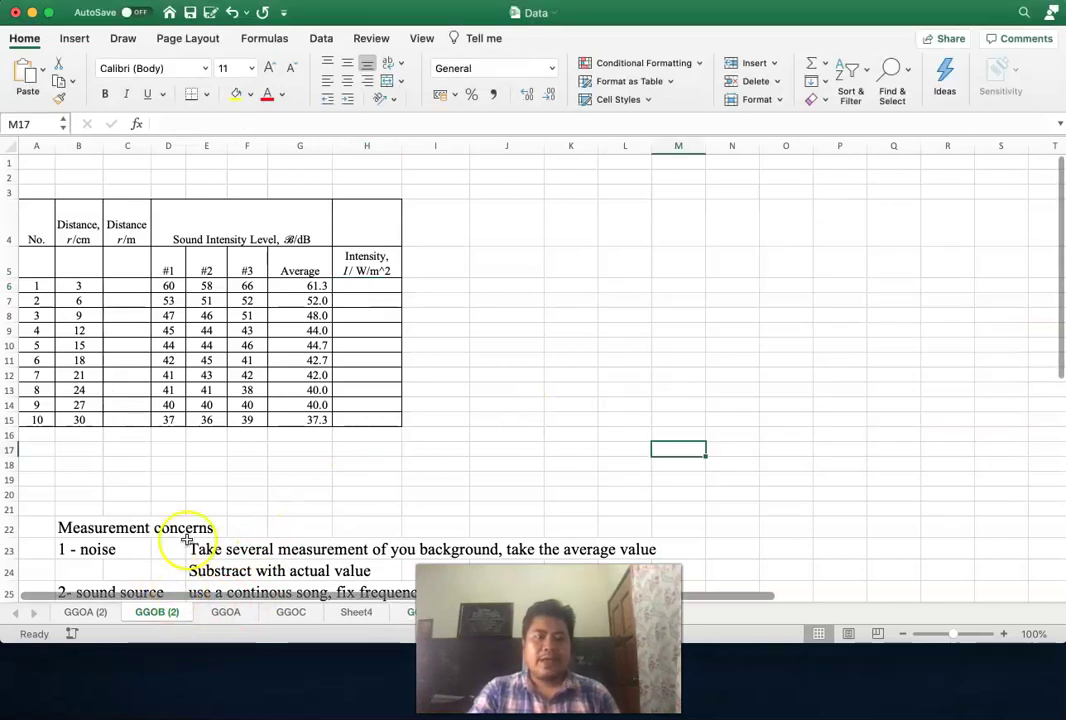
{"action": "scroll", "coordinate": [186, 520], "scroll_direction": "down", "scroll_amount": 2}
{"action": "scroll", "coordinate": [186, 520], "scroll_direction": "up", "scroll_amount": 1}
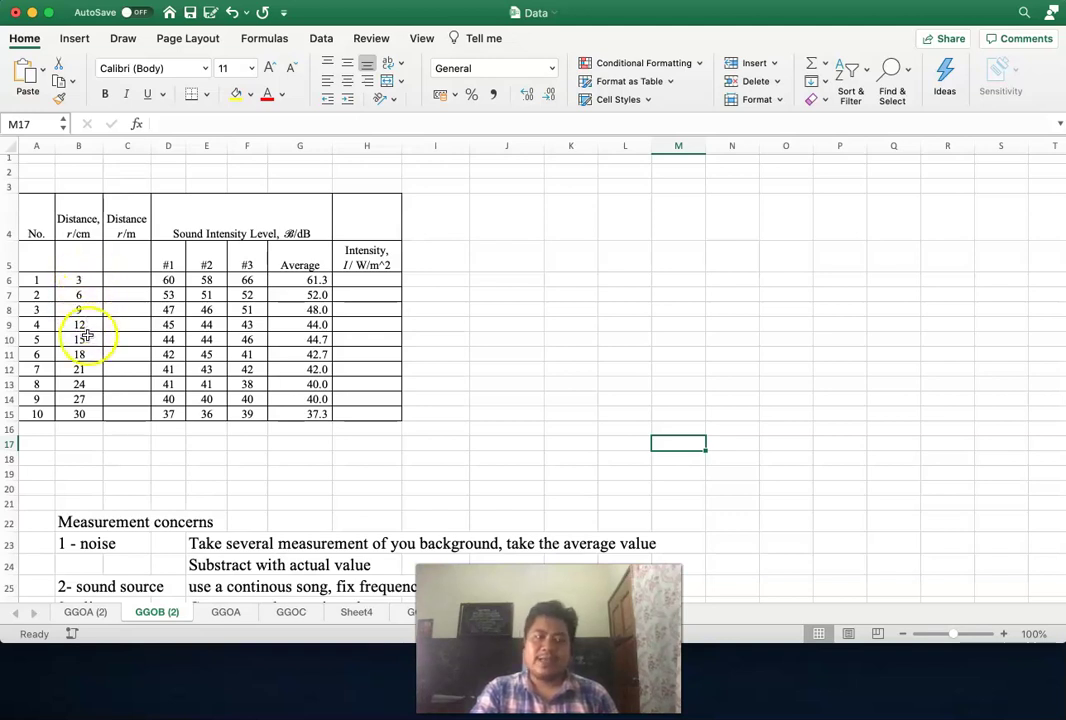
{"action": "left_click", "coordinate": [137, 283]}
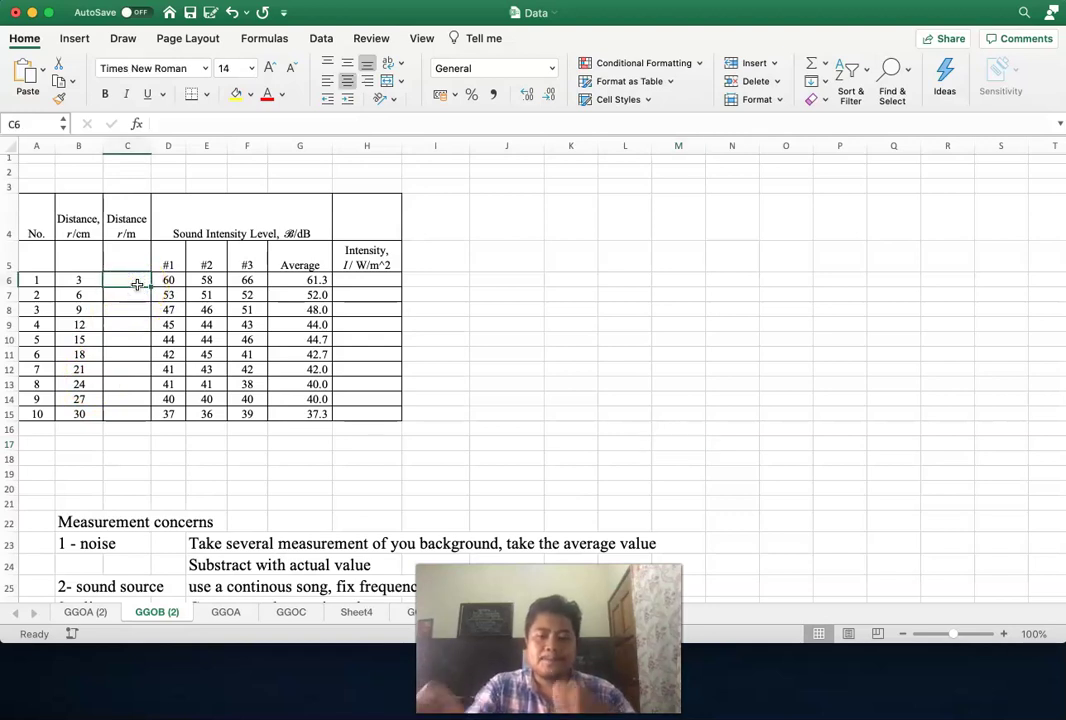
{"action": "type", "text": "="}
{"action": "left_click", "coordinate": [73, 280]}
{"action": "type", "text": "/100"}
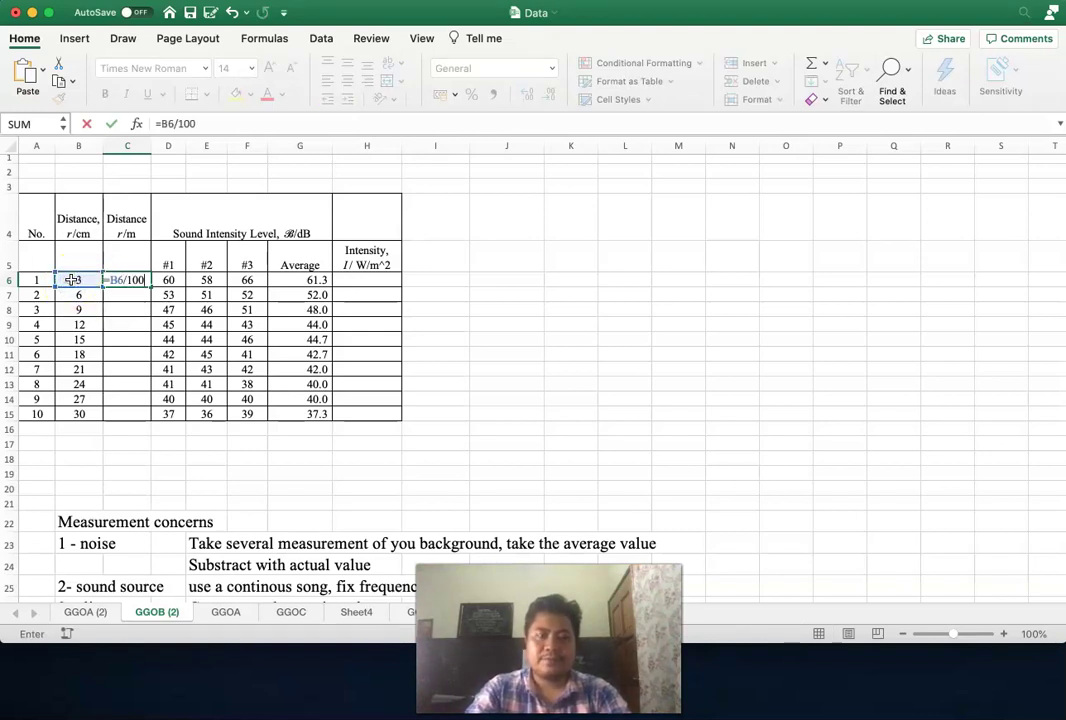
{"action": "key", "text": "Return"}
{"action": "left_click", "coordinate": [125, 280]}
{"action": "left_click_drag", "start_coordinate": [152, 285], "coordinate": [148, 414]}
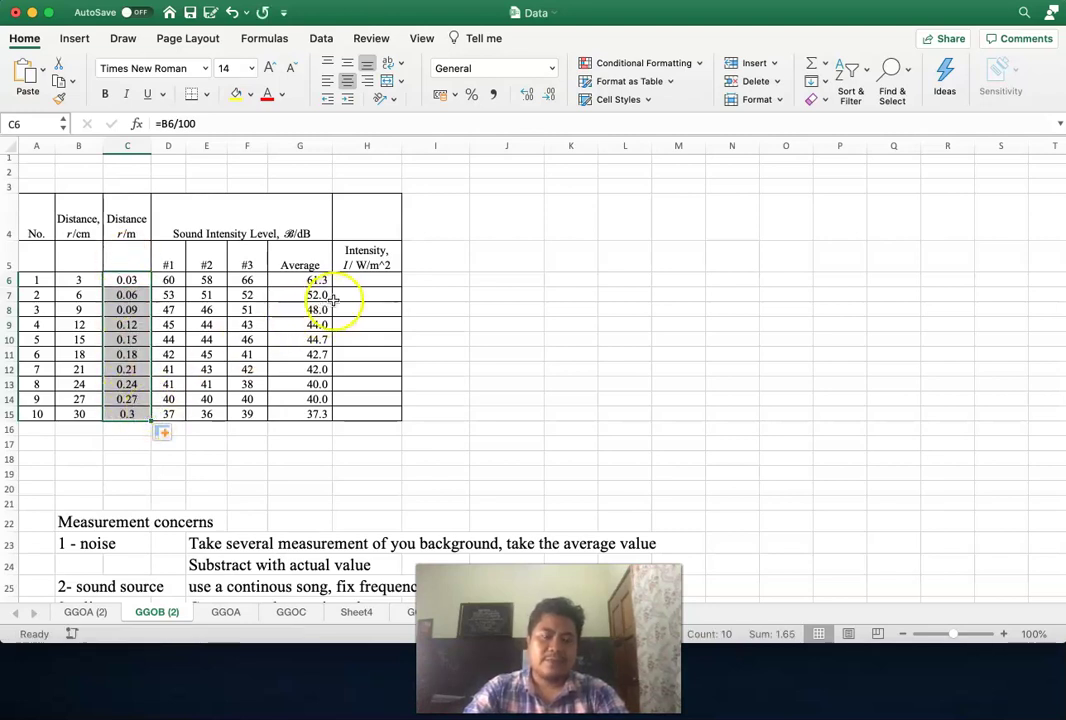
Step: Replace the average sound intensity level in G6 with the manual formula =(D6+E6+F6)/3
{"action": "left_click", "coordinate": [369, 285]}
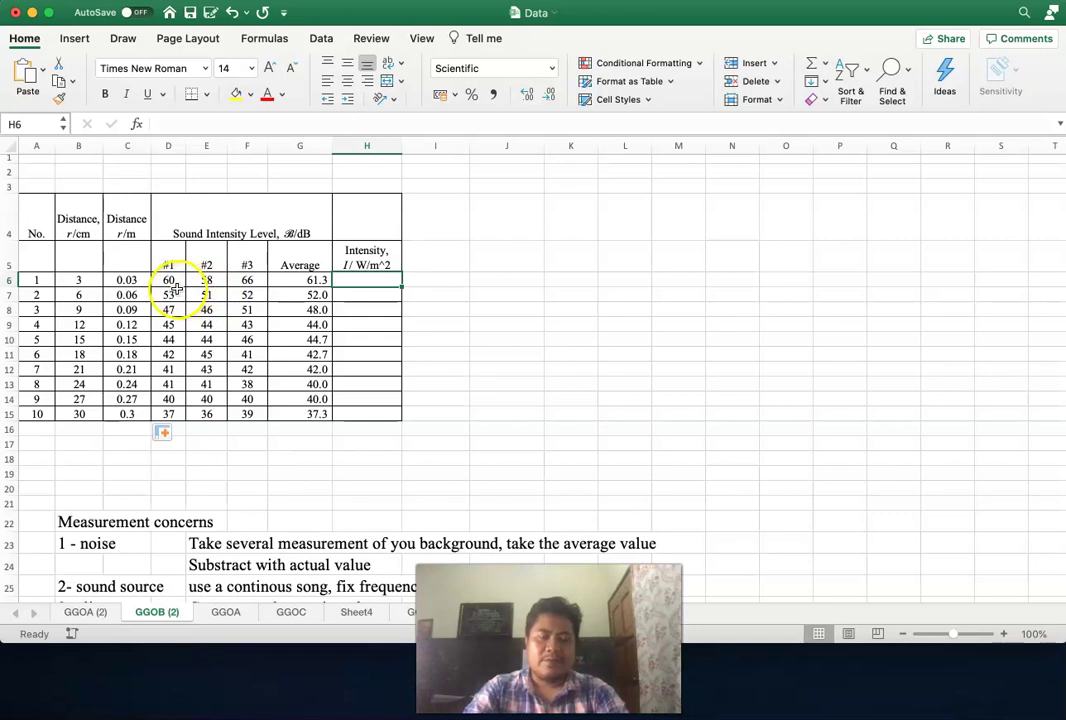
{"action": "left_click", "coordinate": [307, 279]}
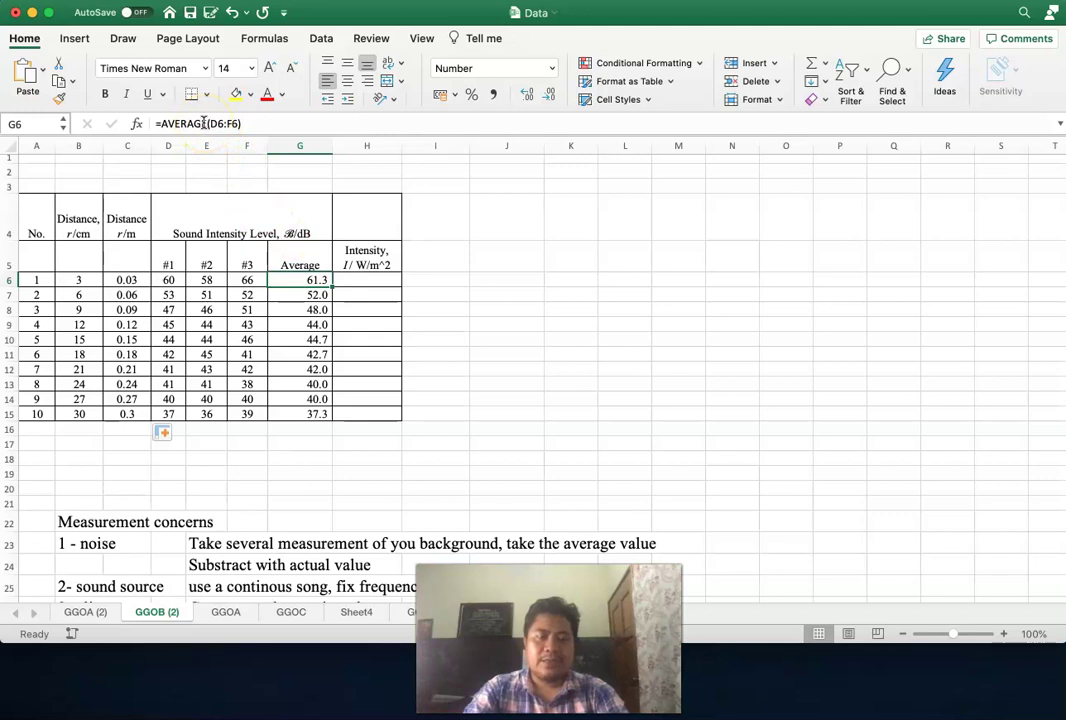
{"action": "key", "text": "Delete"}
{"action": "key", "text": "Down"}
{"action": "key", "text": "Up"}
{"action": "type", "text": "=("}
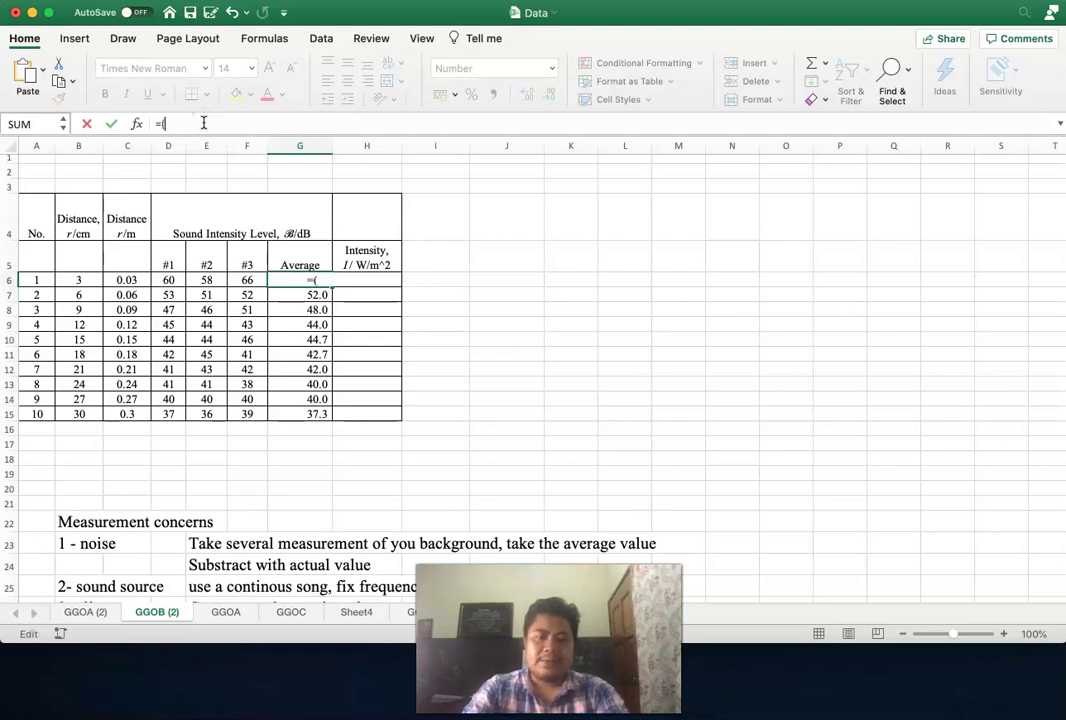
{"action": "left_click", "coordinate": [166, 281]}
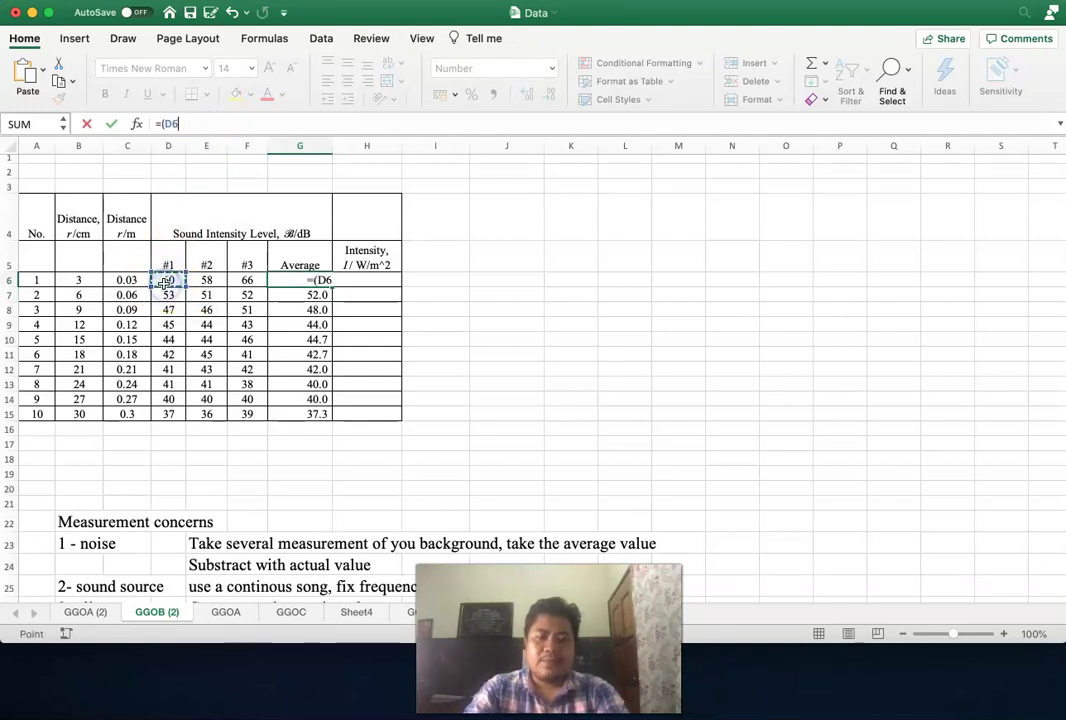
{"action": "type", "text": "+"}
{"action": "left_click", "coordinate": [207, 280]}
{"action": "type", "text": "+"}
{"action": "left_click", "coordinate": [245, 281]}
{"action": "type", "text": ")/3"}
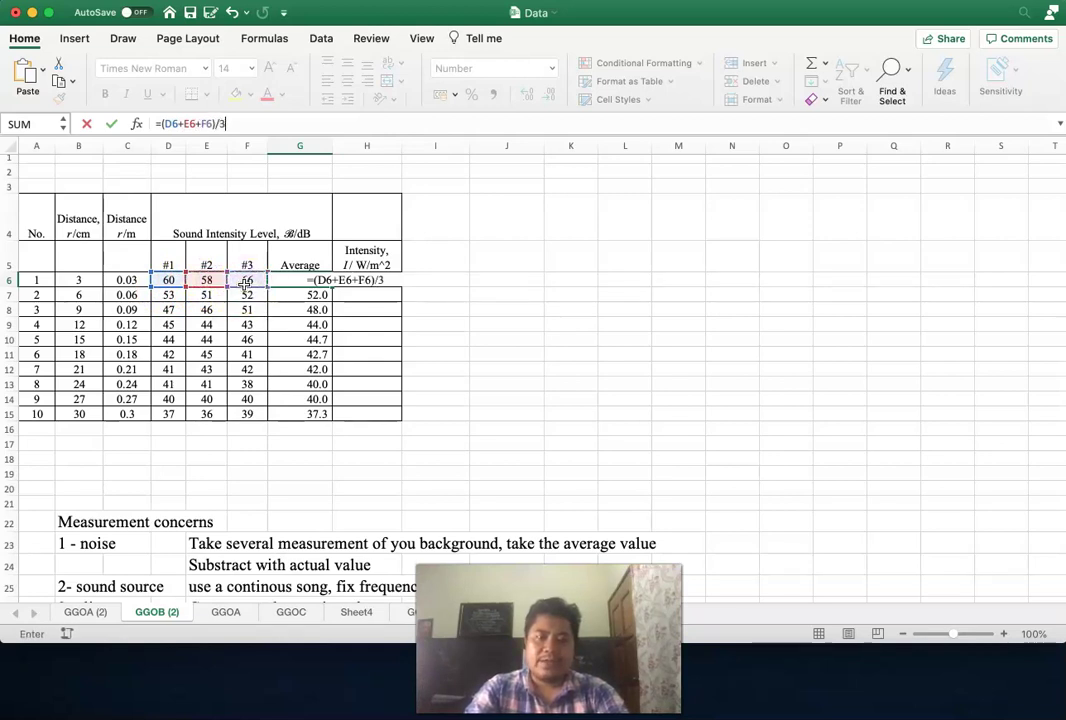
{"action": "key", "text": "Return"}
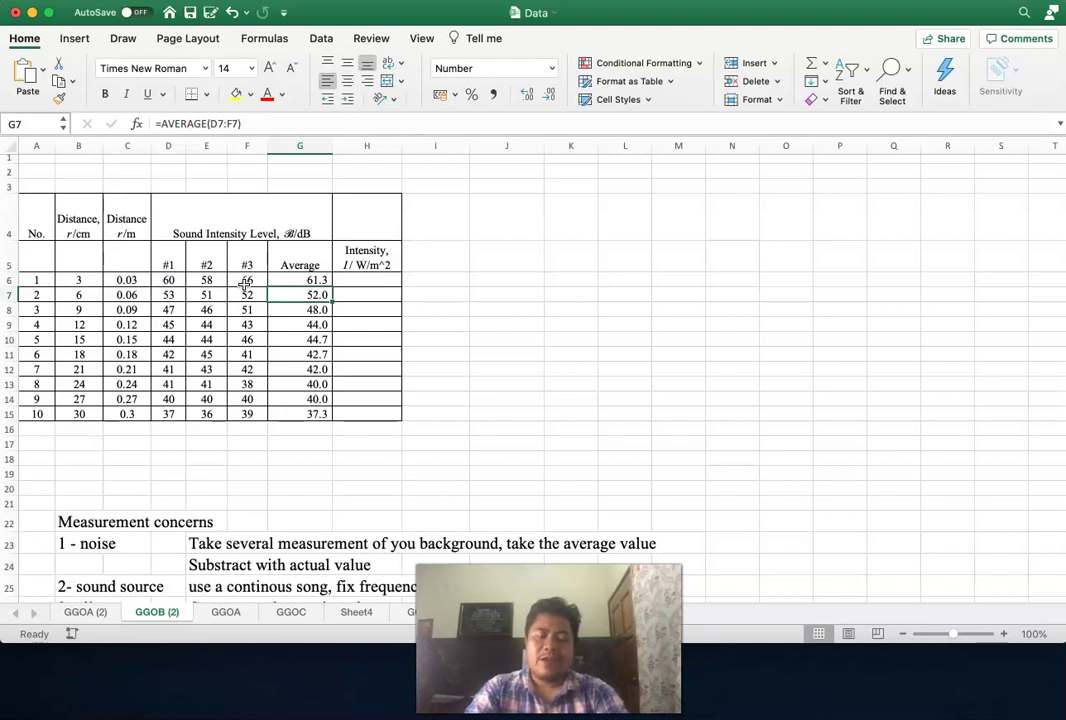
Step: Replace the formula in G6 with =AVERAGE(D6:F6)
{"action": "left_click", "coordinate": [280, 283]}
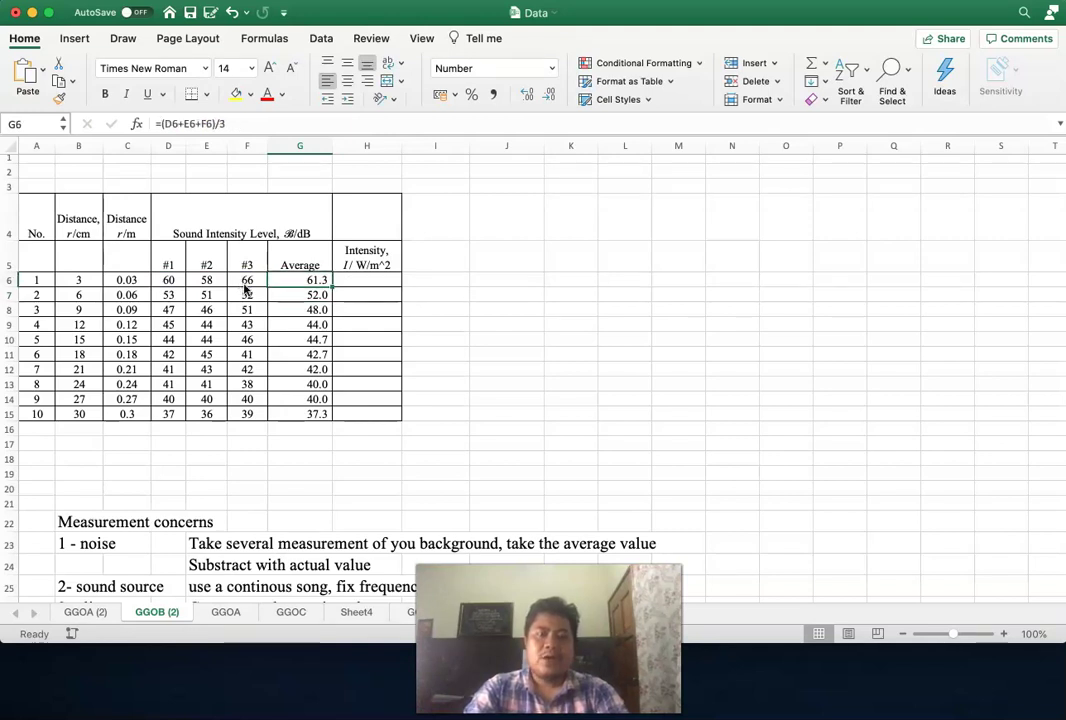
{"action": "left_click_drag", "start_coordinate": [213, 124], "coordinate": [163, 125]}
{"action": "type", "text": "=ave"}
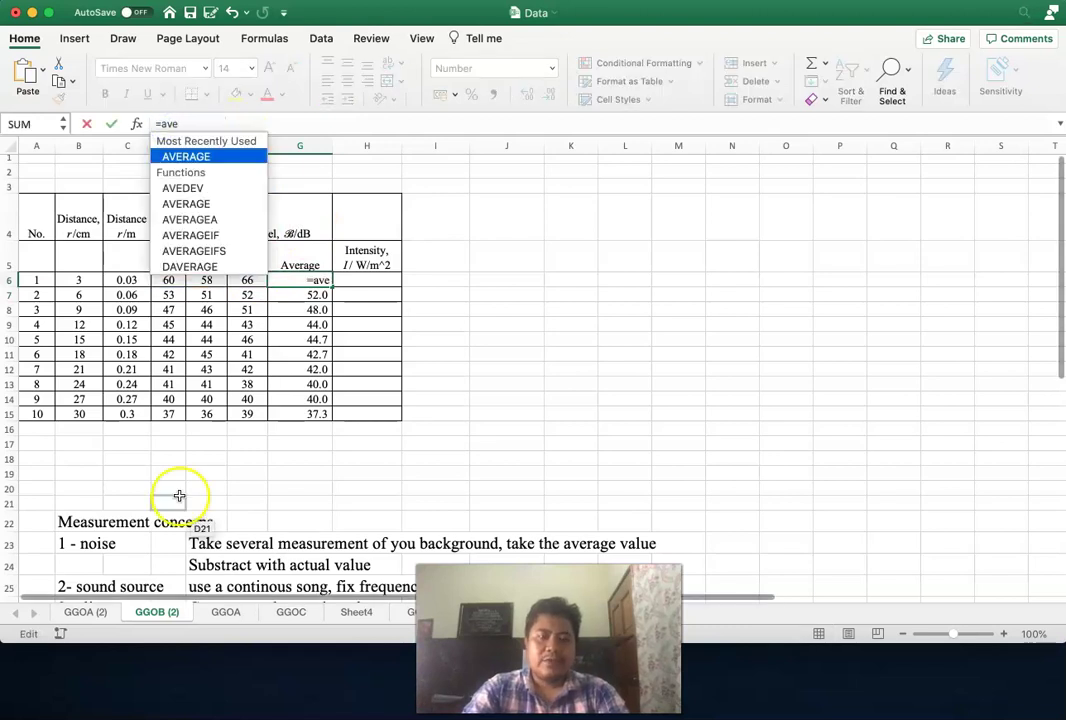
{"action": "double_click", "coordinate": [190, 157]}
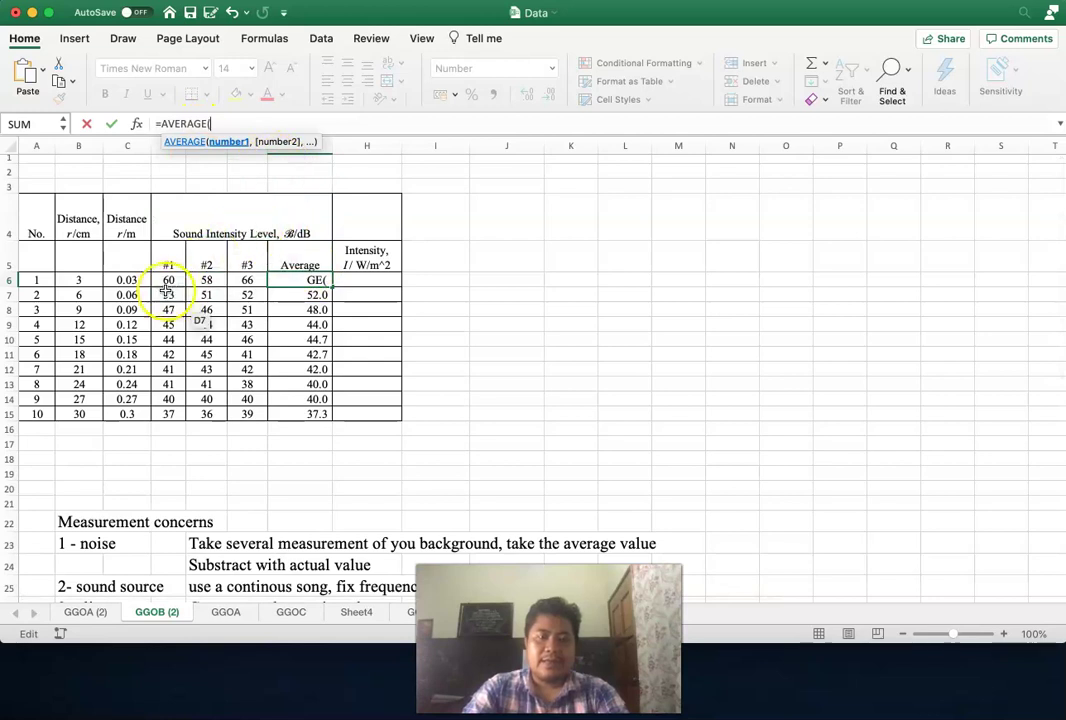
{"action": "left_click_drag", "start_coordinate": [164, 283], "coordinate": [234, 280]}
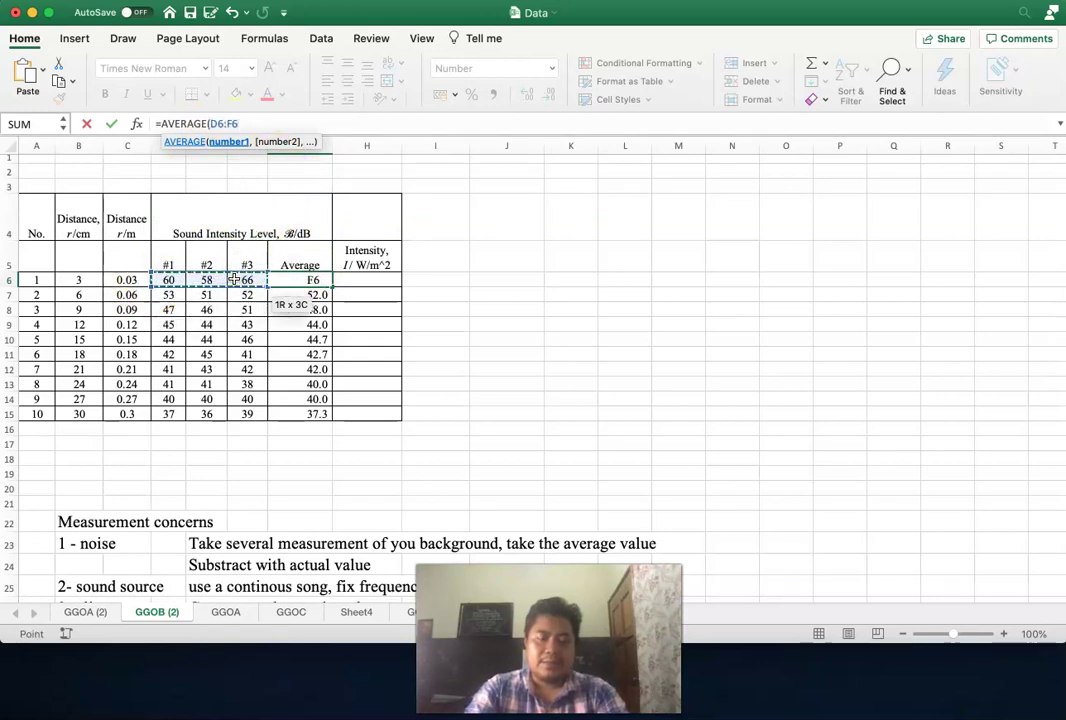
{"action": "type", "text": ")"}
{"action": "key", "text": "Return"}
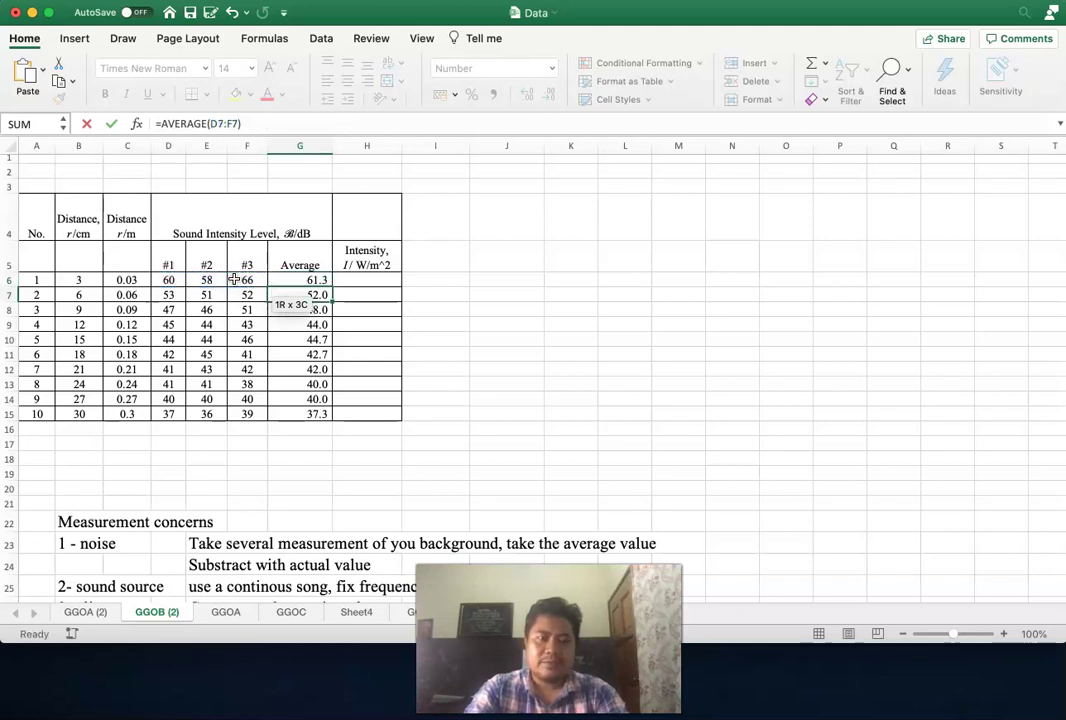
{"action": "key", "text": "Up"}
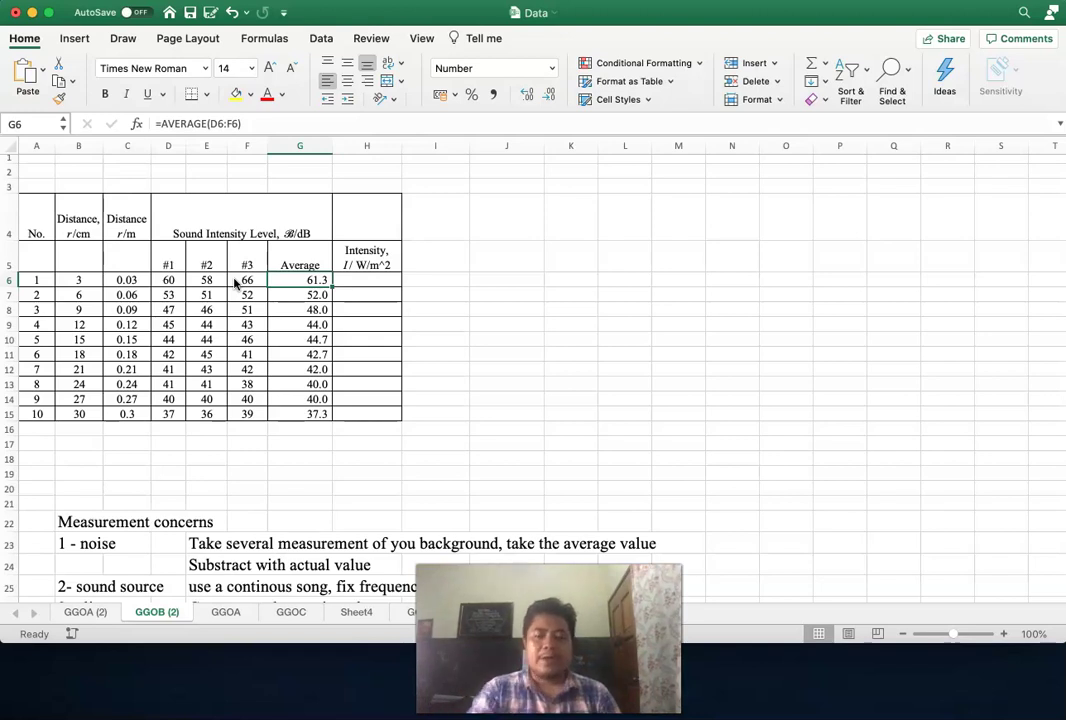
Step: Switch to the Word document with the intensity equations and arrange it beside a narrowed Excel workbook window
{"action": "key", "text": "Right"}
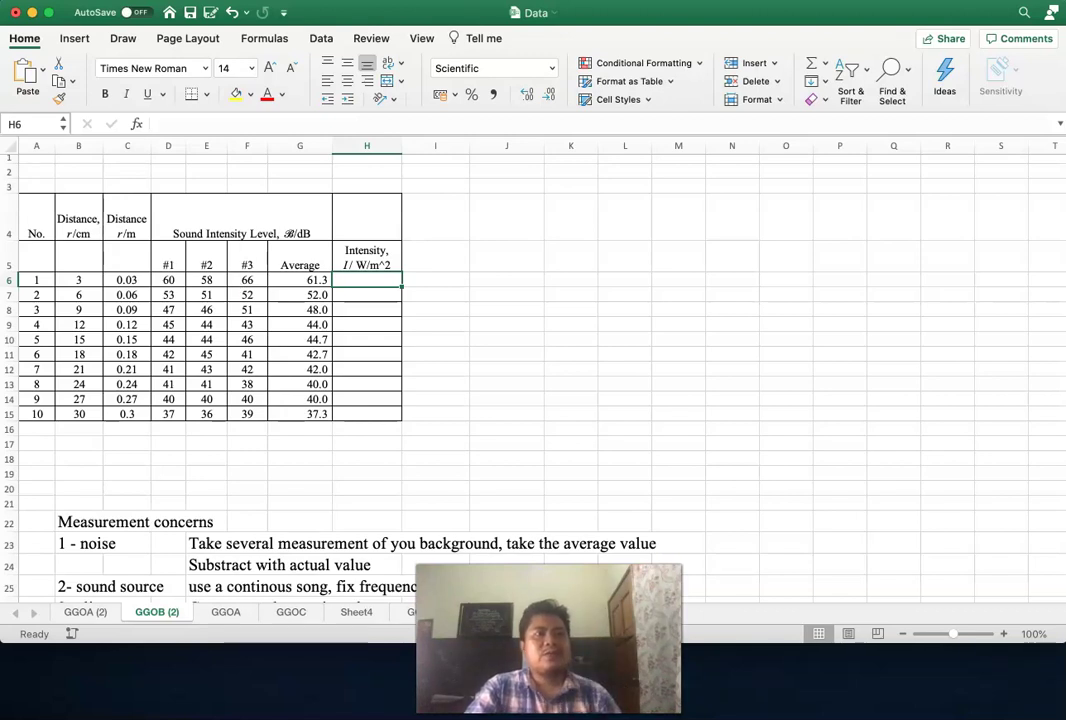
{"action": "key", "text": "super+Tab"}
{"action": "left_click_drag", "start_coordinate": [0, 52], "coordinate": [689, 39]}
{"action": "left_click", "coordinate": [458, 203]}
{"action": "left_click", "coordinate": [462, 200]}
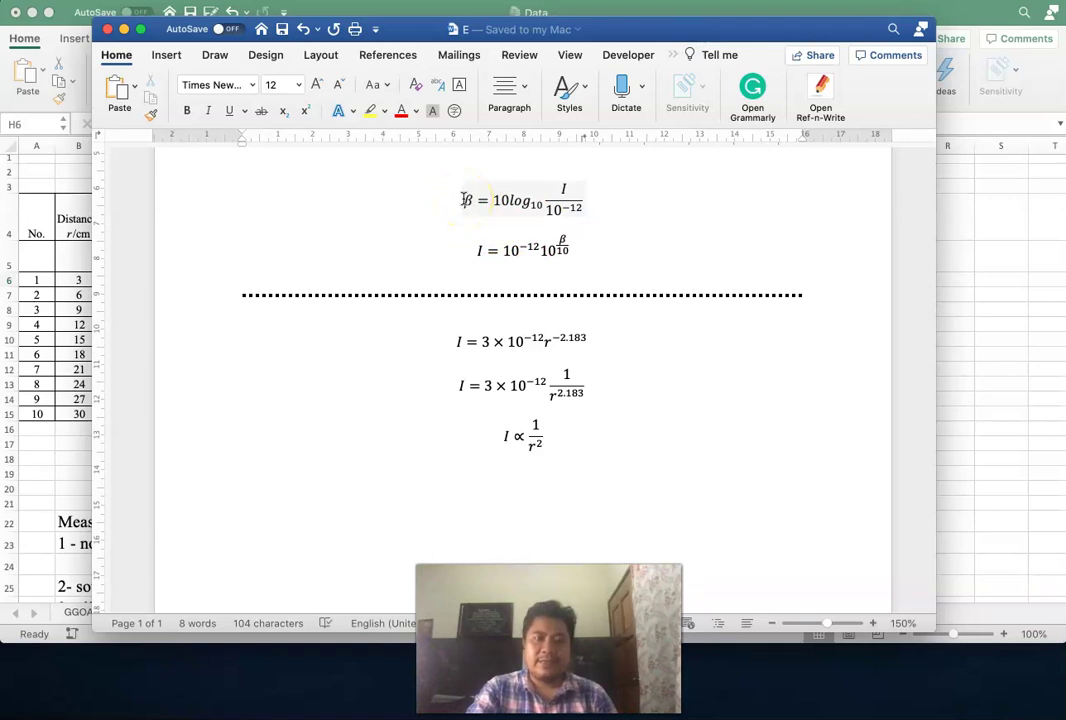
{"action": "left_click", "coordinate": [560, 186]}
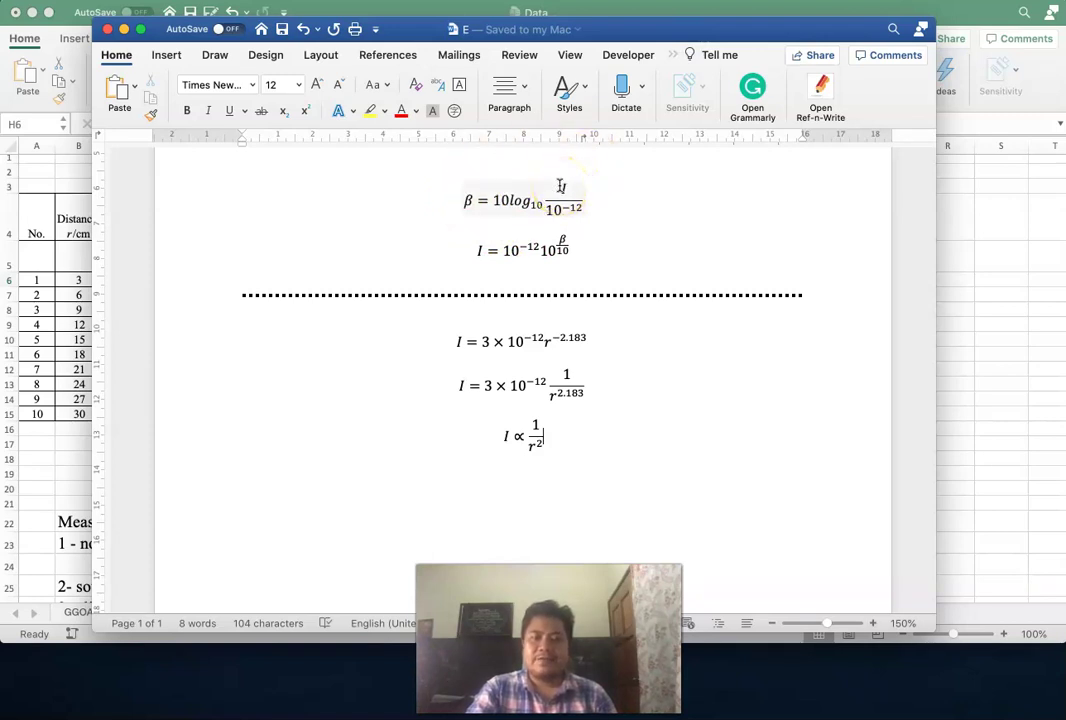
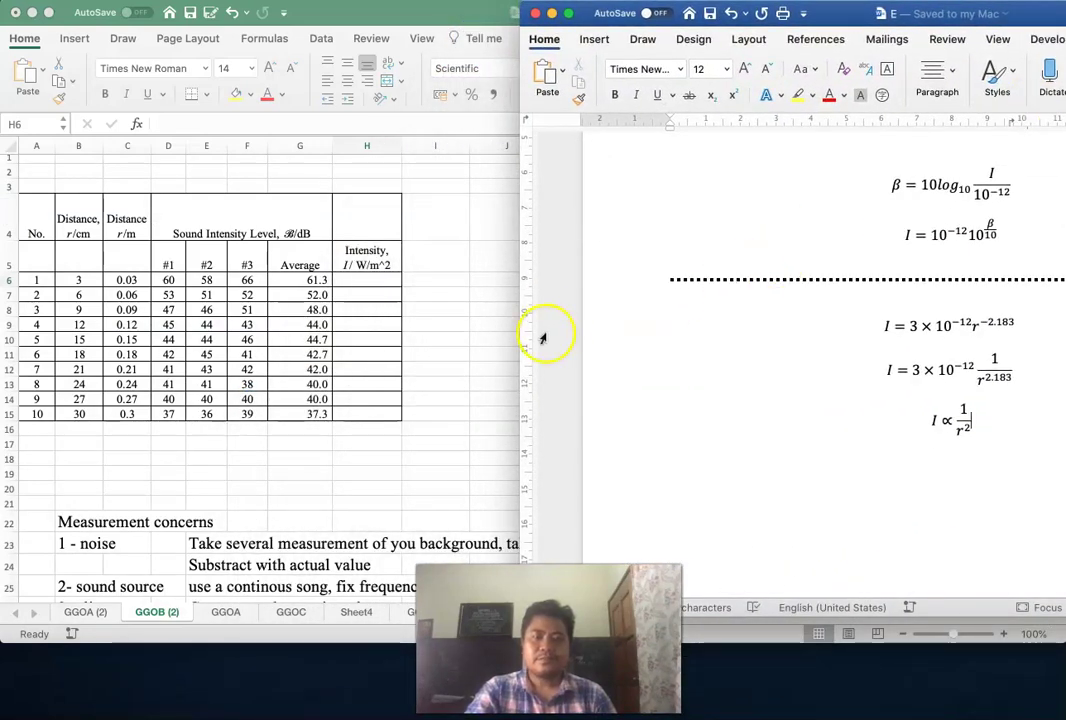
{"action": "left_click", "coordinate": [440, 350]}
{"action": "left_click_drag", "start_coordinate": [1050, 640], "coordinate": [667, 665]}
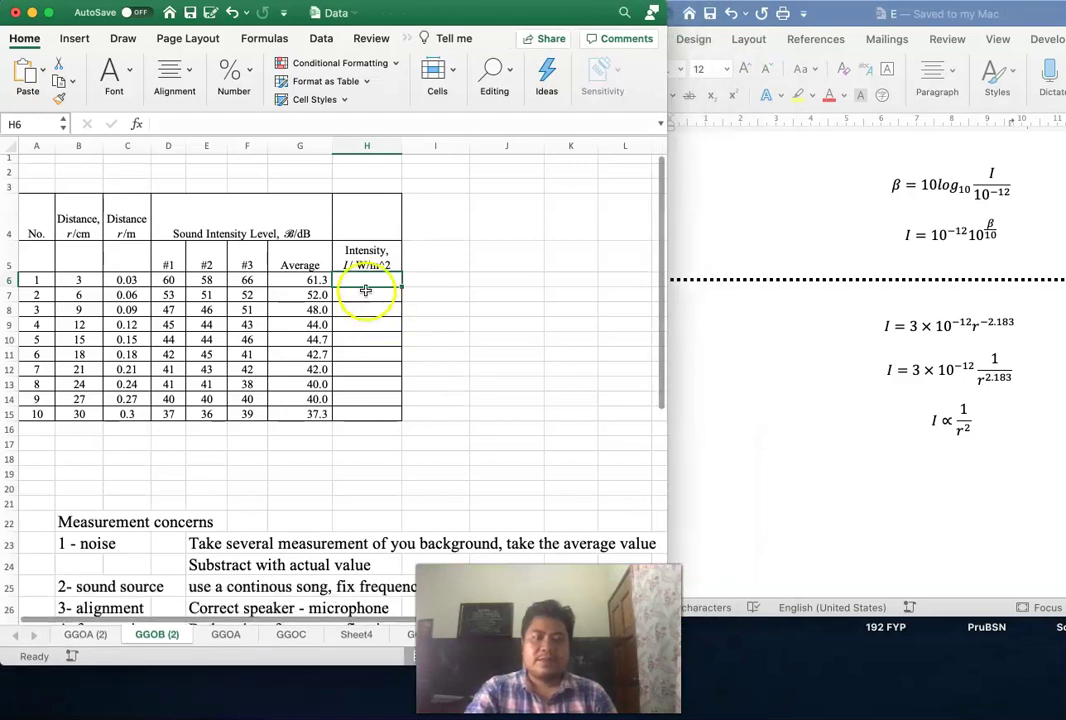
Step: Calculate the first intensity in H6 with the formula =10^-12*10^(G6/10)
{"action": "left_click", "coordinate": [244, 122]}
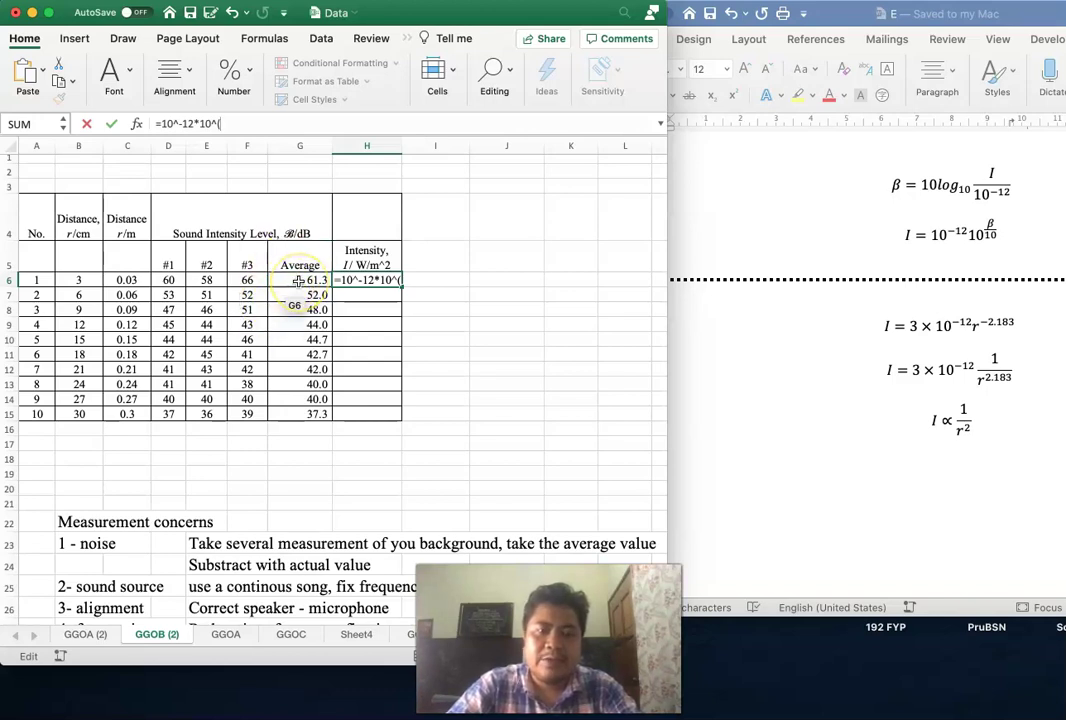
{"action": "left_click", "coordinate": [298, 281]}
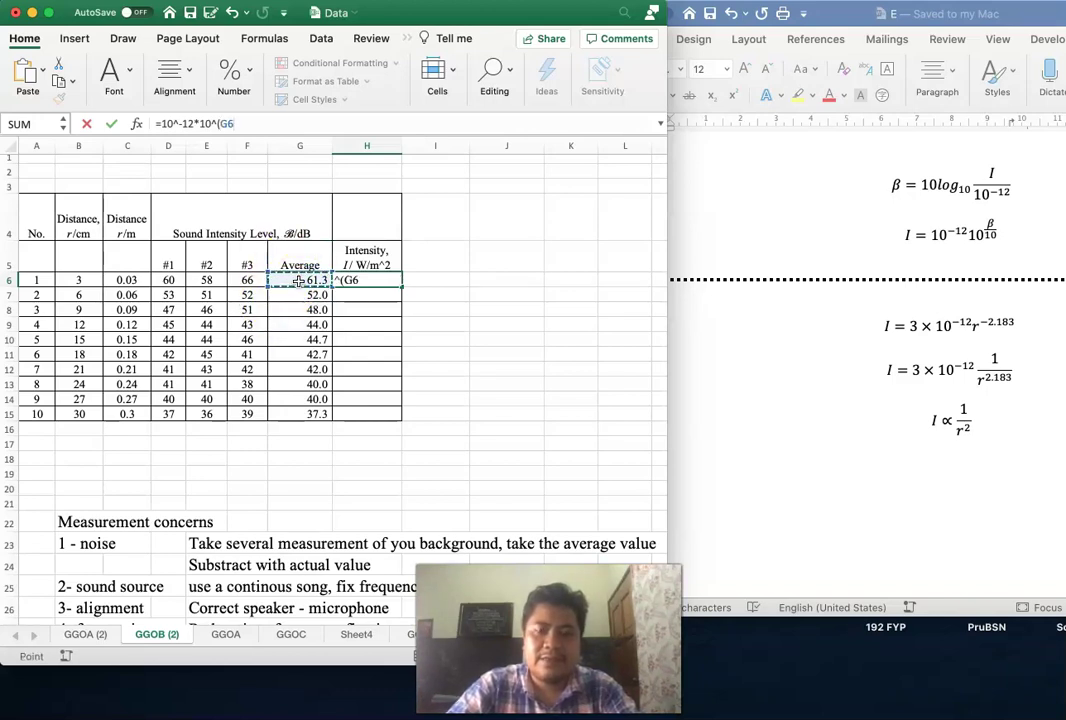
{"action": "type", "text": "/10"}
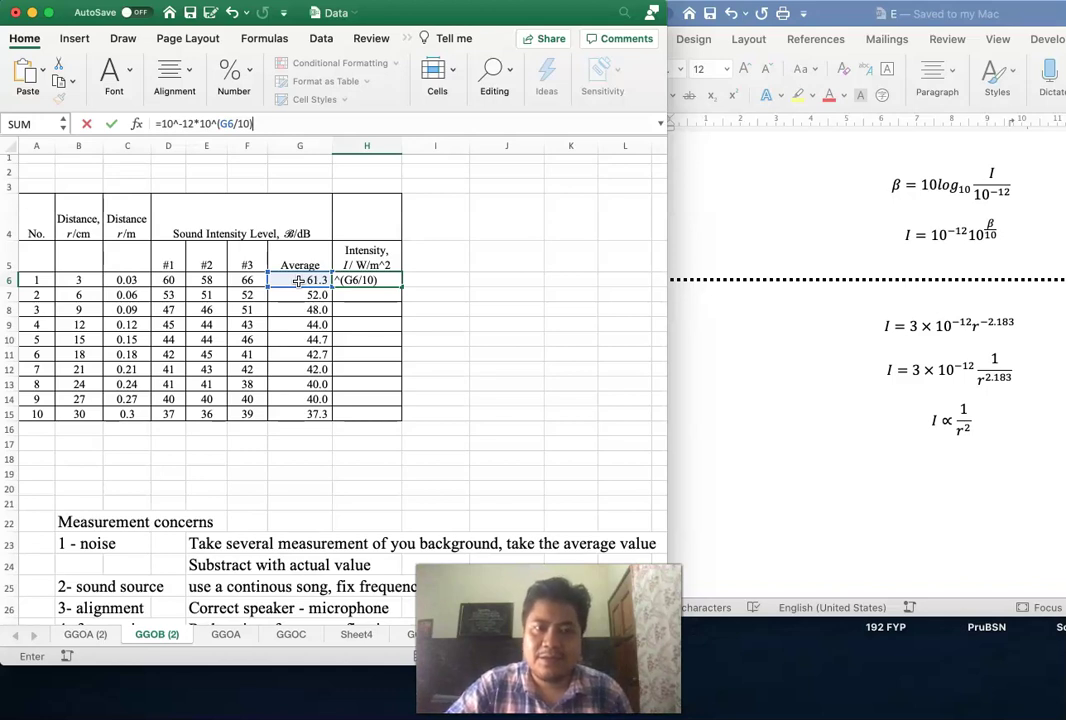
{"action": "key", "text": "Return"}
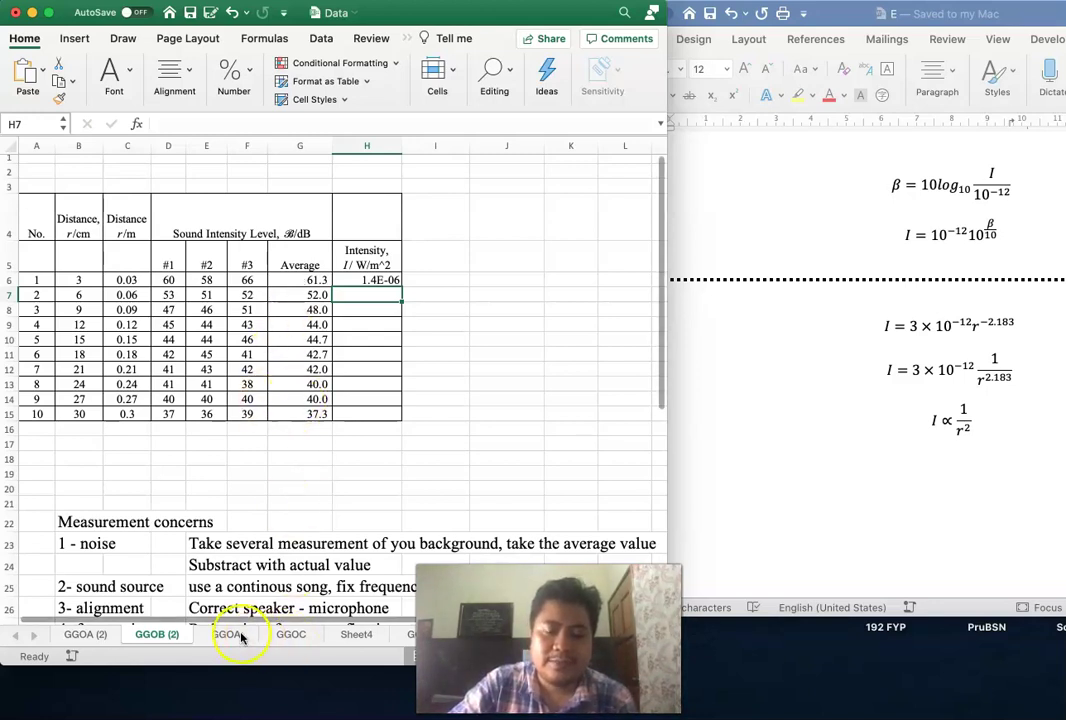
Step: Check the completed intensity sheet, then return to GGOB (2) and fill the H6 formula down to H15
{"action": "left_click", "coordinate": [408, 636]}
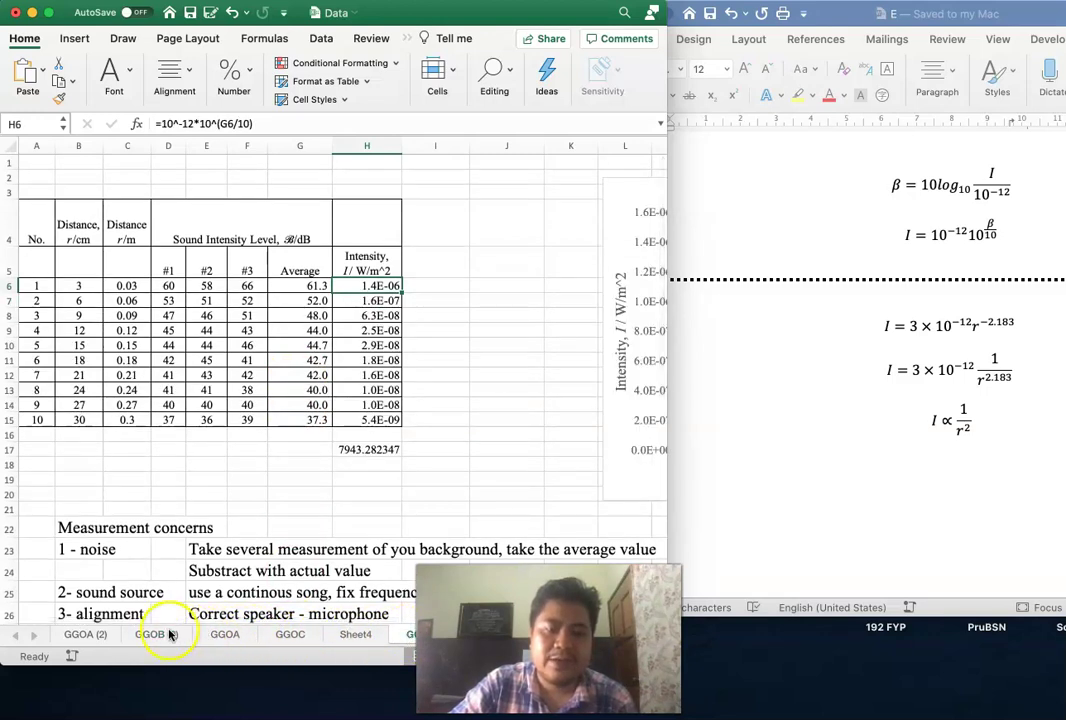
{"action": "left_click", "coordinate": [170, 634]}
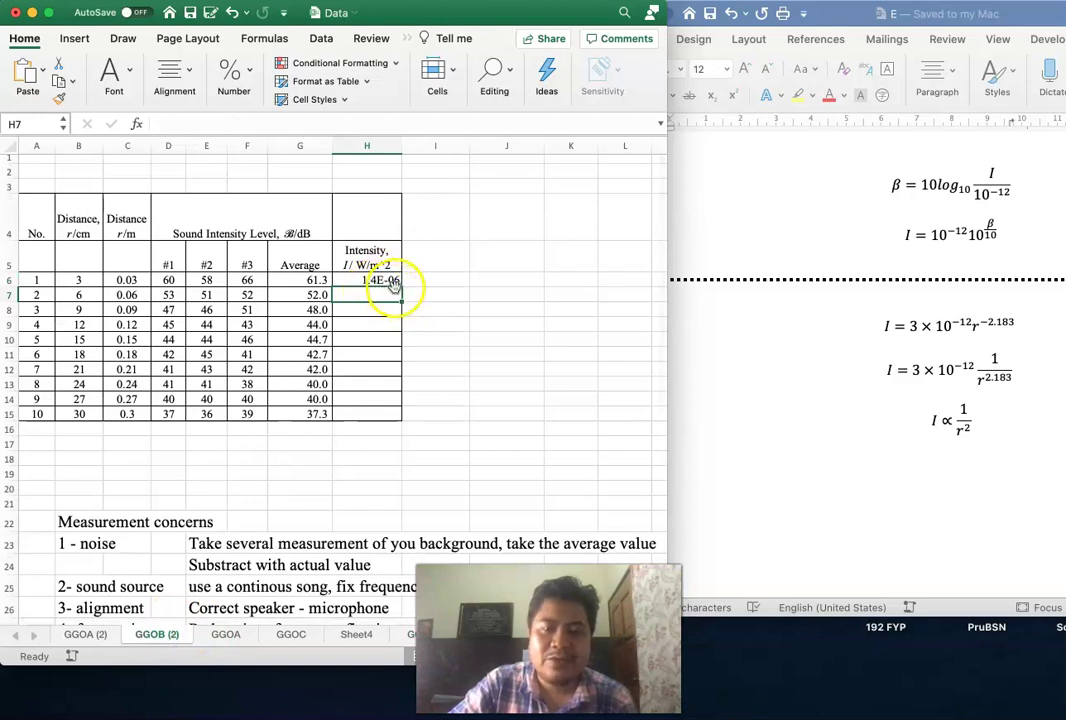
{"action": "left_click", "coordinate": [389, 283]}
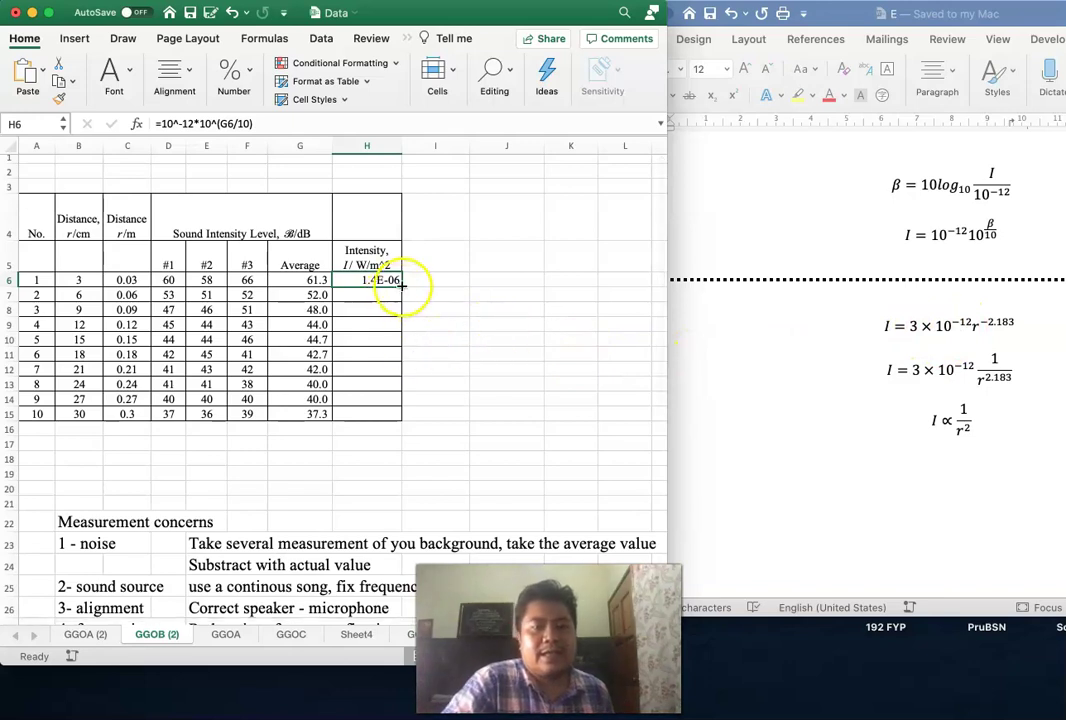
{"action": "left_click_drag", "start_coordinate": [401, 285], "coordinate": [396, 417]}
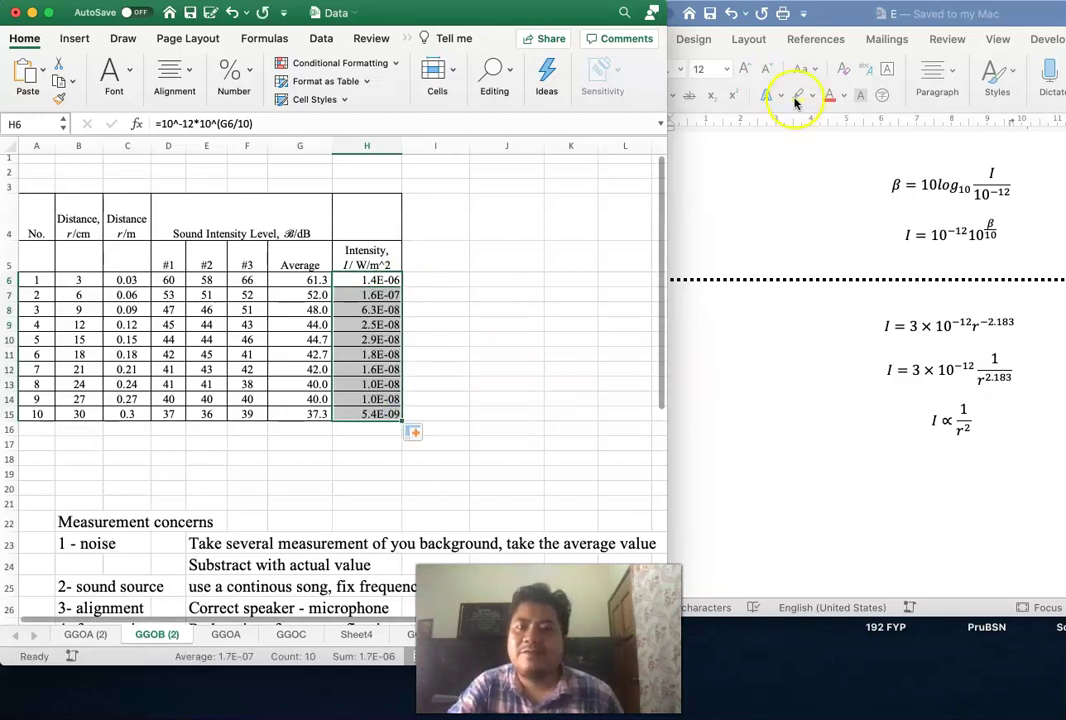
Step: Move the Word equations window out of the way and widen the workbook window across the screen
{"action": "left_click_drag", "start_coordinate": [1007, 14], "coordinate": [5, 14]}
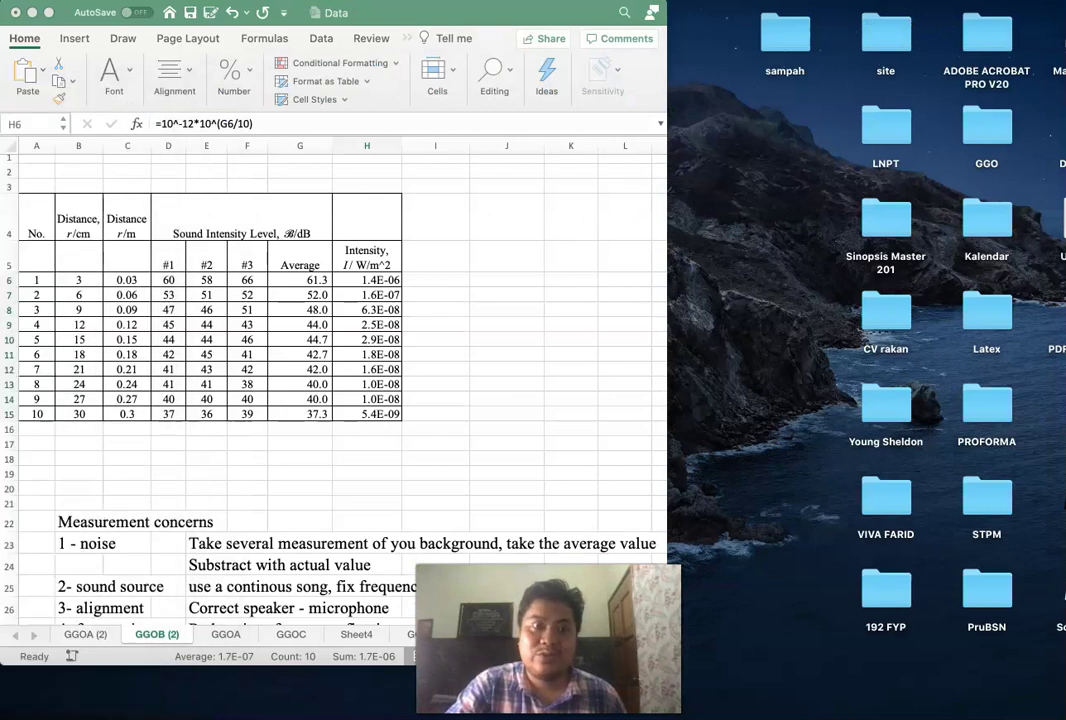
{"action": "left_click", "coordinate": [661, 70]}
{"action": "left_click_drag", "start_coordinate": [667, 69], "coordinate": [1065, 93]}
{"action": "left_click", "coordinate": [626, 369]}
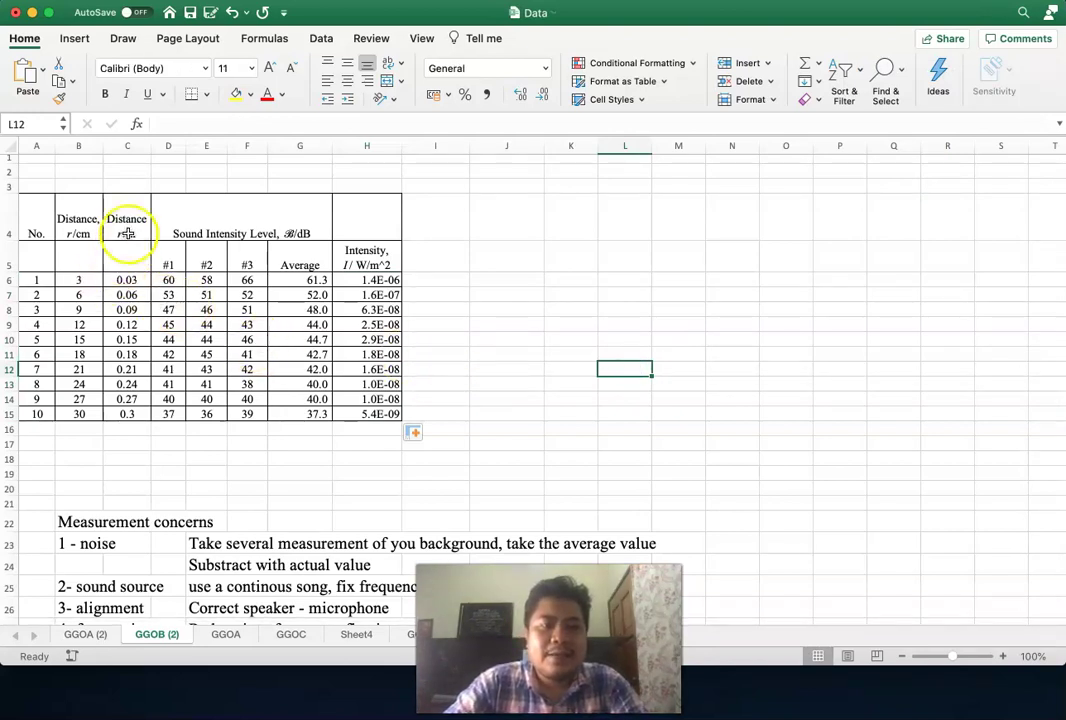
Step: Insert a markers-only scatter chart of the intensities in H6:H15 against the distances in metres in C6:C15
{"action": "left_click_drag", "start_coordinate": [127, 281], "coordinate": [130, 414]}
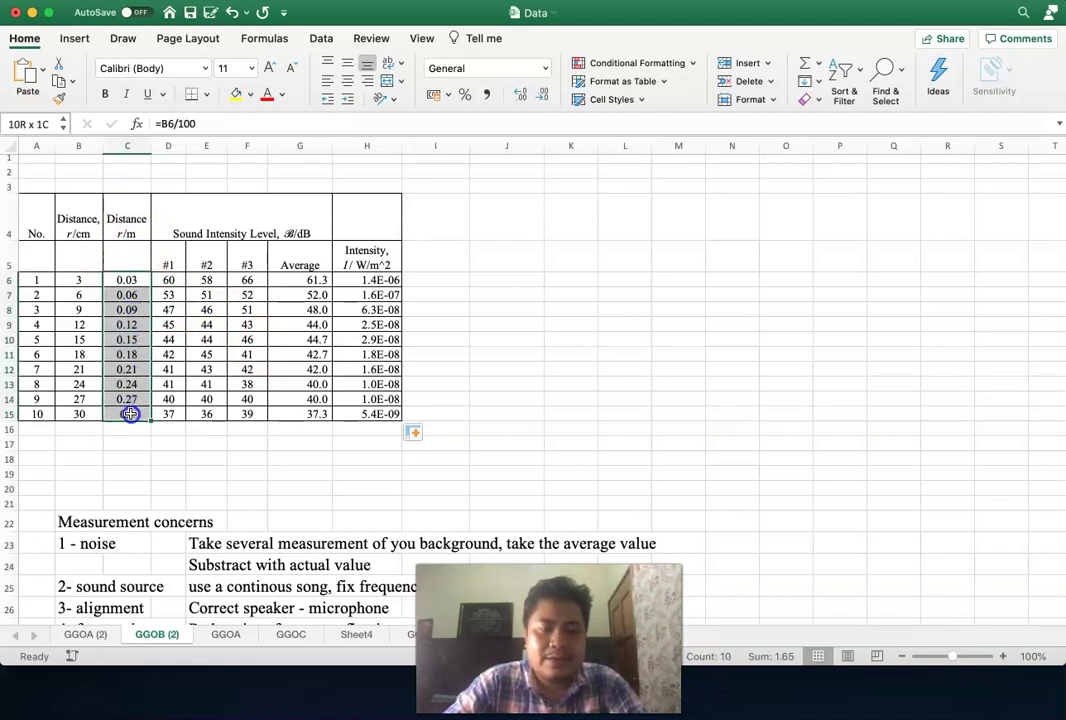
{"action": "left_click_drag", "start_coordinate": [367, 281], "coordinate": [362, 411]}
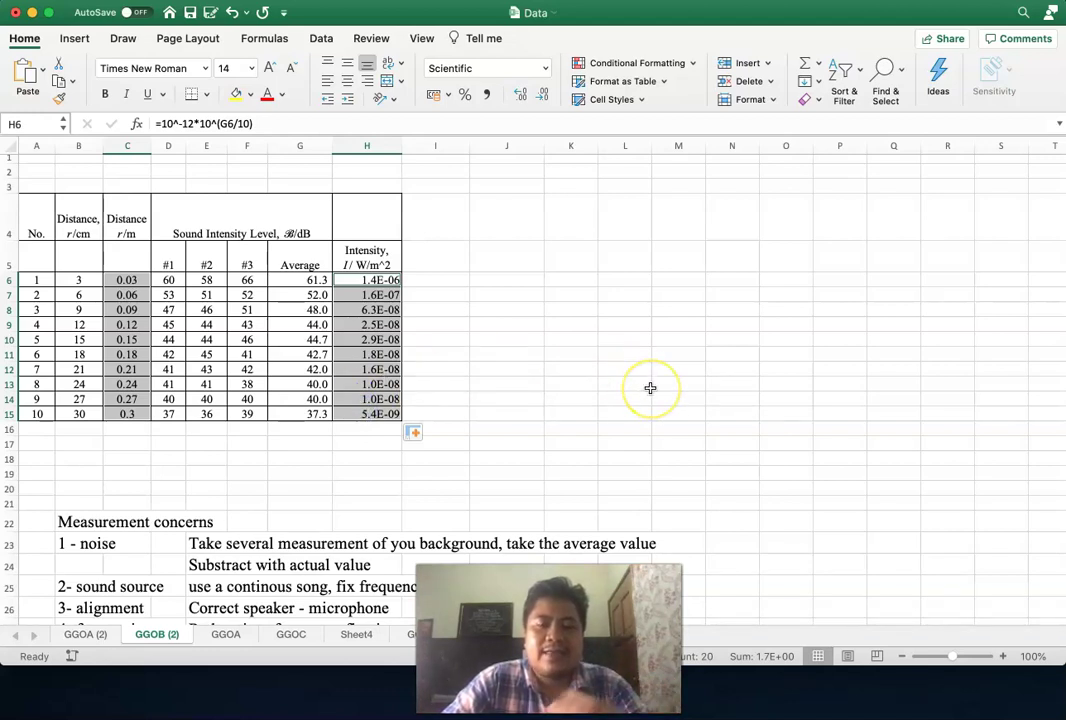
{"action": "left_click", "coordinate": [76, 40]}
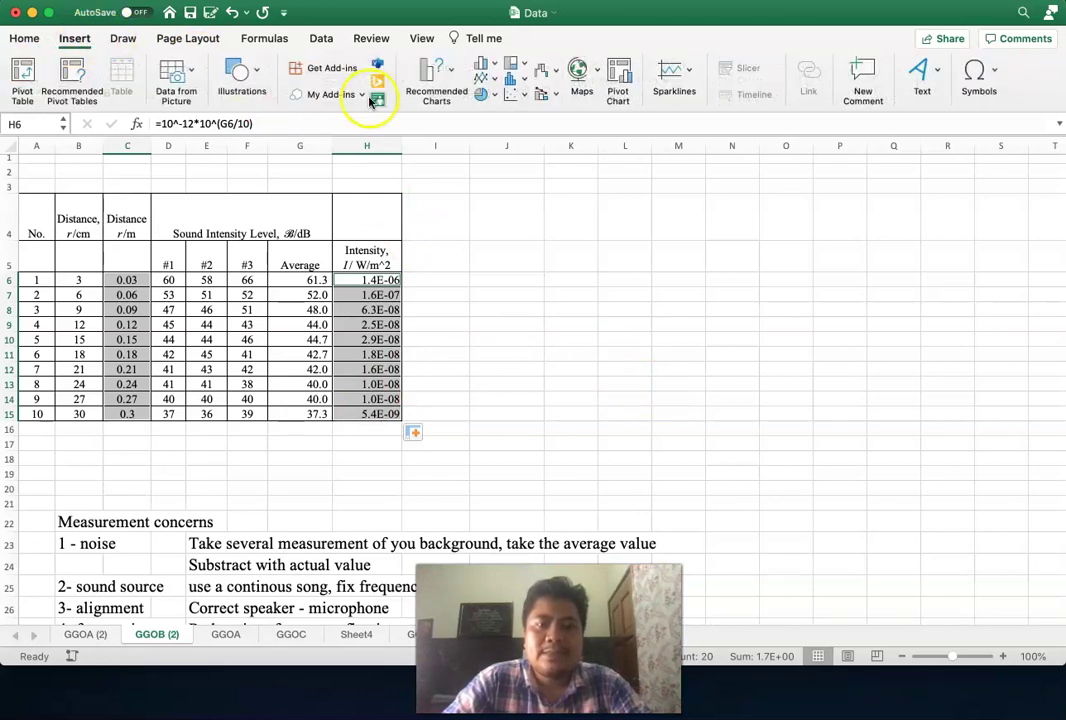
{"action": "left_click", "coordinate": [521, 98]}
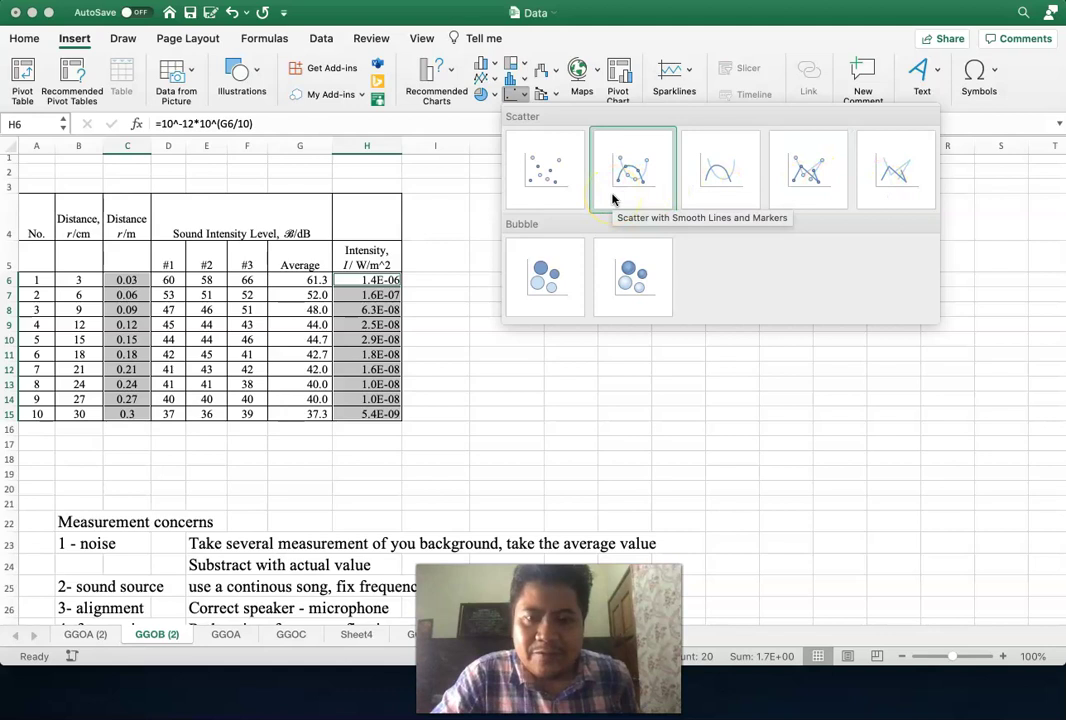
{"action": "left_click", "coordinate": [572, 190]}
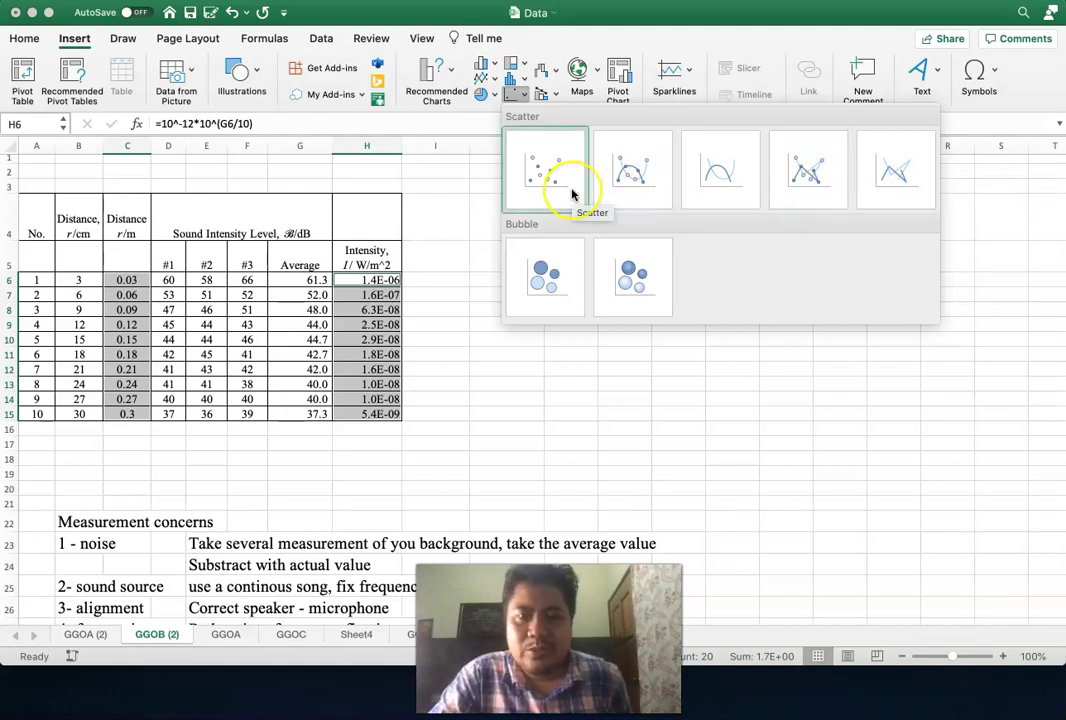
{"action": "left_click", "coordinate": [572, 193]}
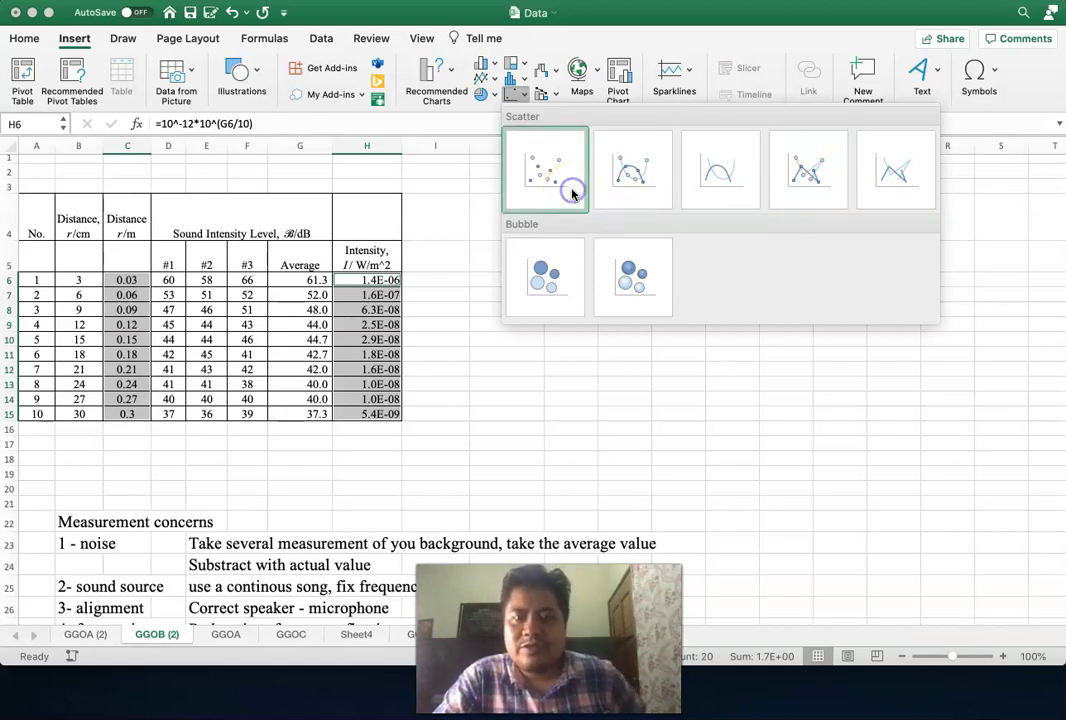
Step: Enlarge the scatter chart and position it near the top of the sheet, next to the Average column
{"action": "left_click_drag", "start_coordinate": [612, 298], "coordinate": [675, 212]}
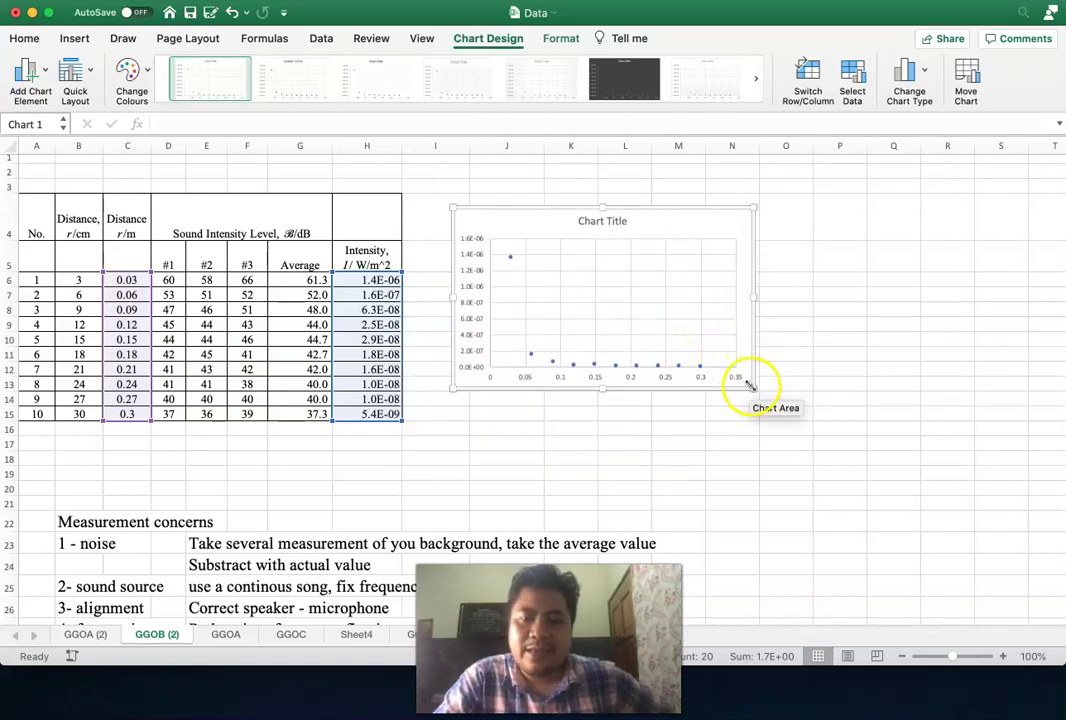
{"action": "left_click_drag", "start_coordinate": [750, 385], "coordinate": [837, 456]}
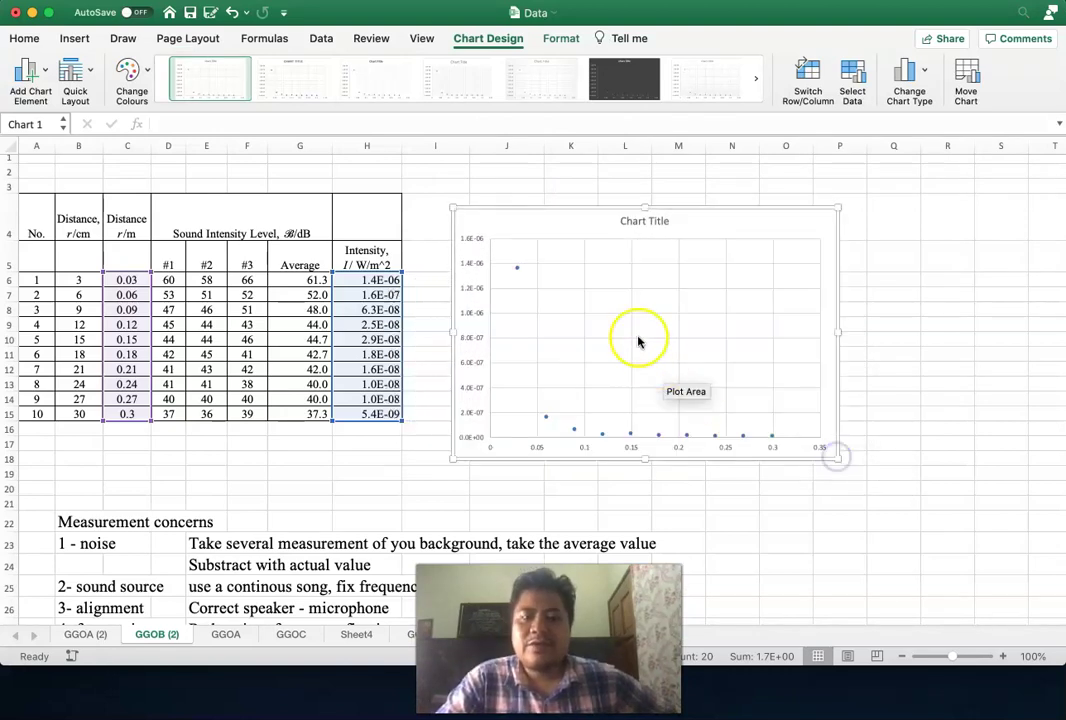
{"action": "left_click_drag", "start_coordinate": [690, 209], "coordinate": [575, 167]}
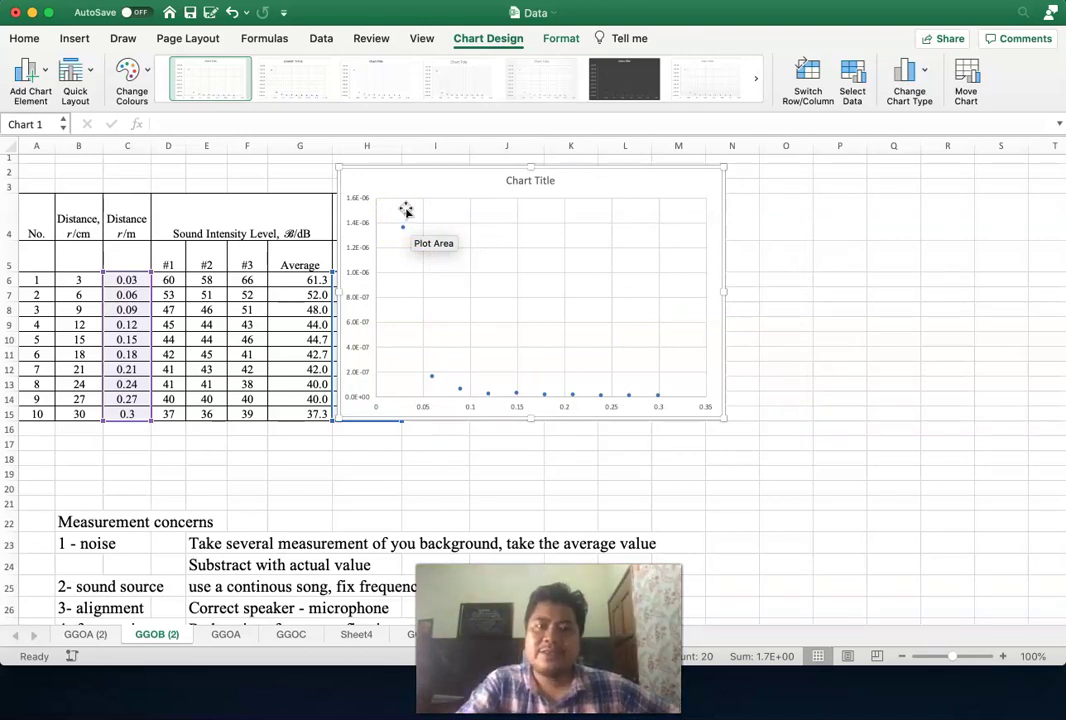
{"action": "mouse_move", "coordinate": [469, 174]}
{"action": "left_mouse_down"}
{"action": "mouse_move", "coordinate": [581, 203]}
{"action": "mouse_move", "coordinate": [450, 174]}
{"action": "left_mouse_up"}
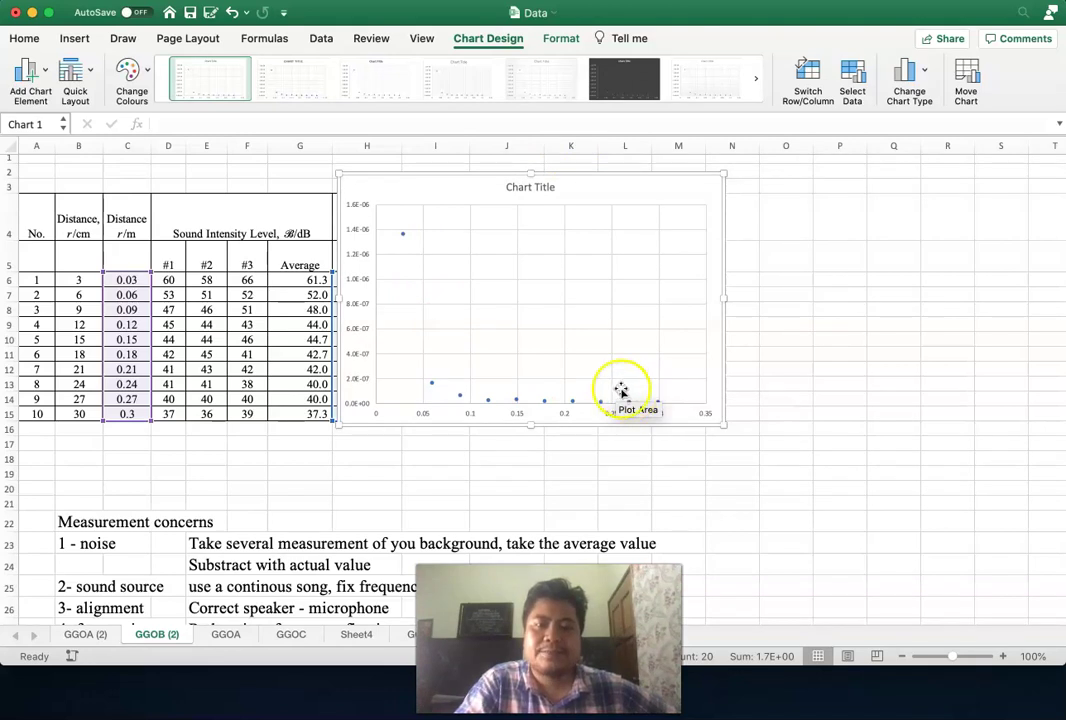
Step: Add a trendline to the plotted data series and set its type to Power after trying the other fits
{"action": "left_click", "coordinate": [403, 234]}
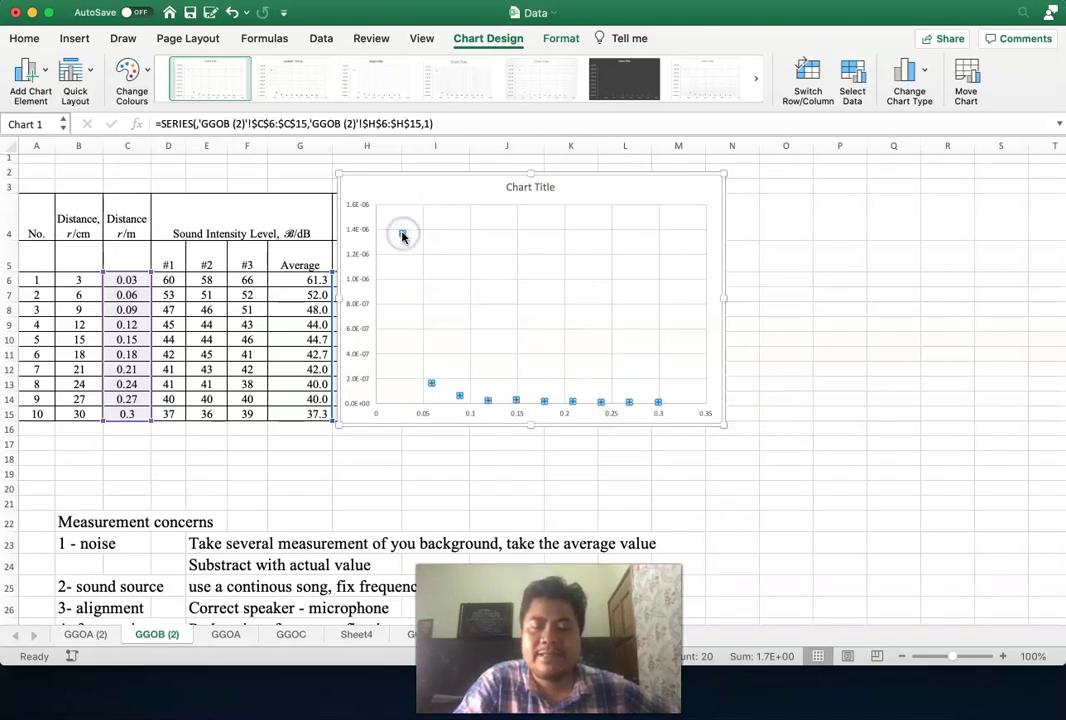
{"action": "right_click", "coordinate": [403, 234]}
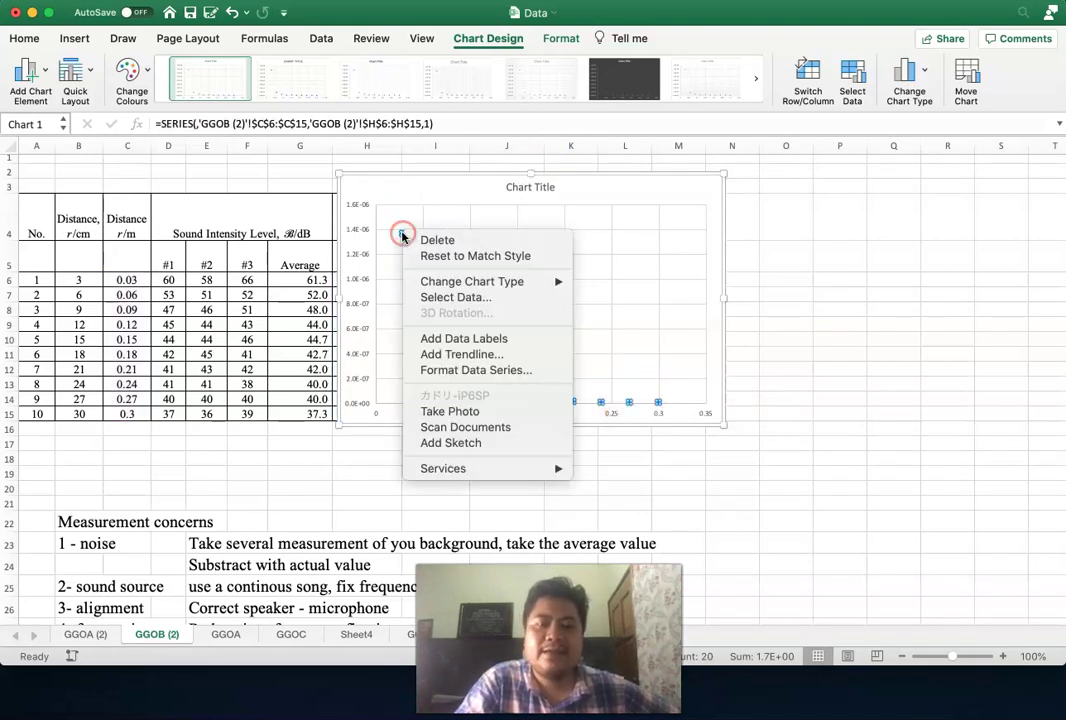
{"action": "left_click", "coordinate": [463, 354]}
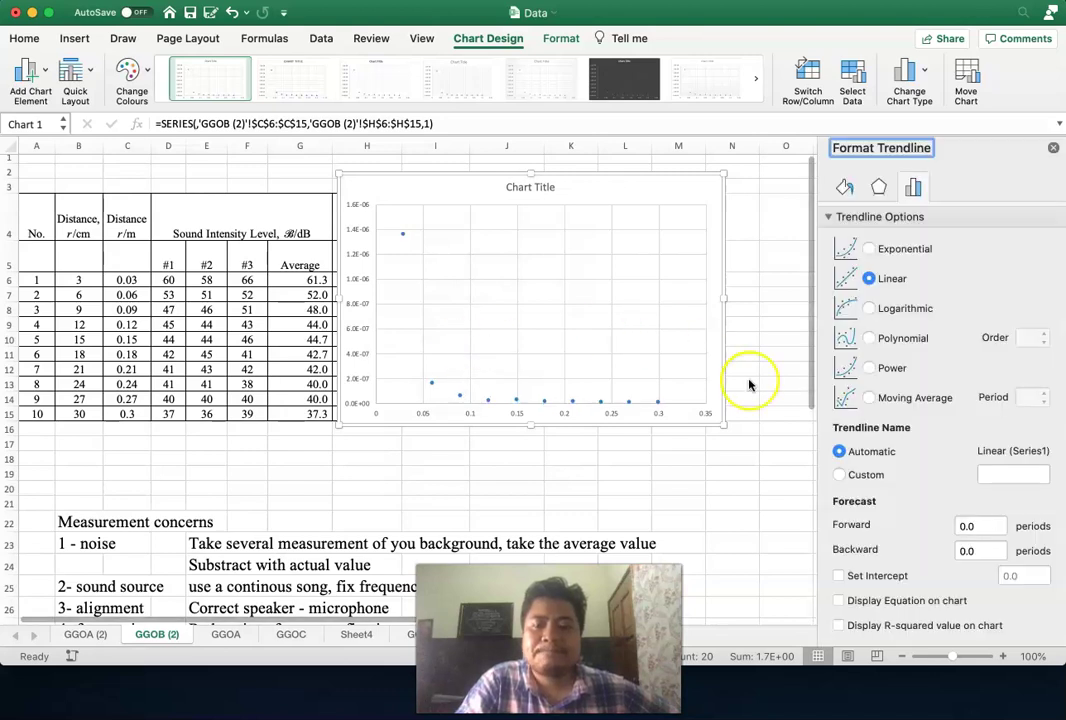
{"action": "left_click", "coordinate": [904, 248]}
{"action": "left_click", "coordinate": [887, 277]}
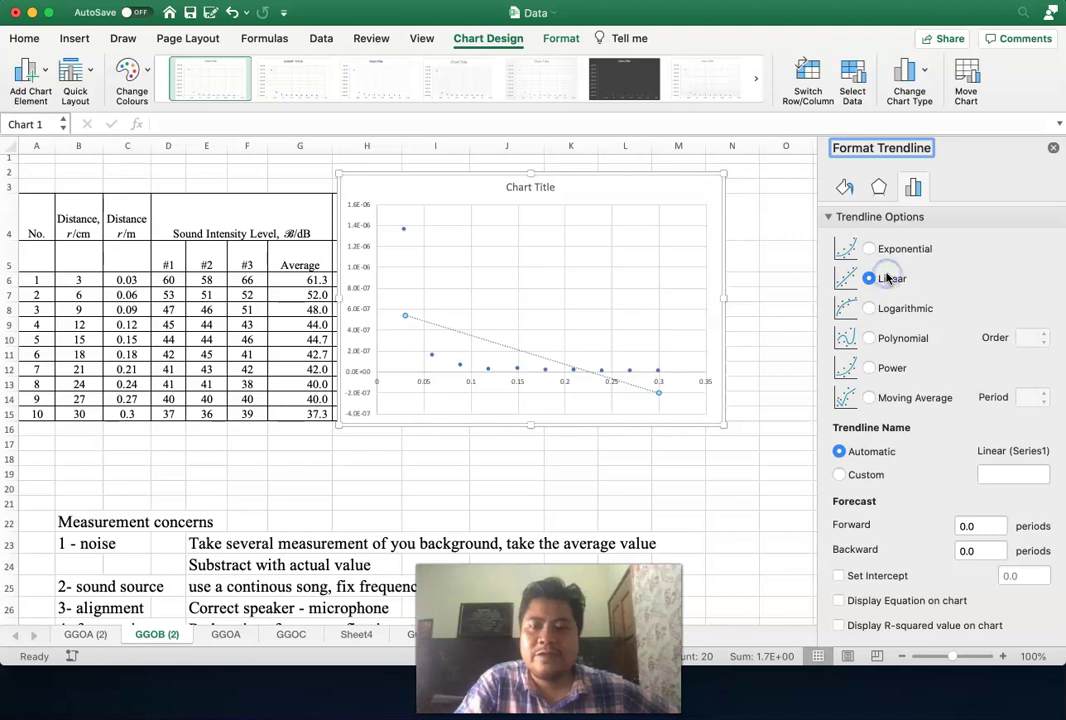
{"action": "left_click", "coordinate": [893, 309]}
{"action": "left_click", "coordinate": [895, 340]}
{"action": "left_click", "coordinate": [891, 368]}
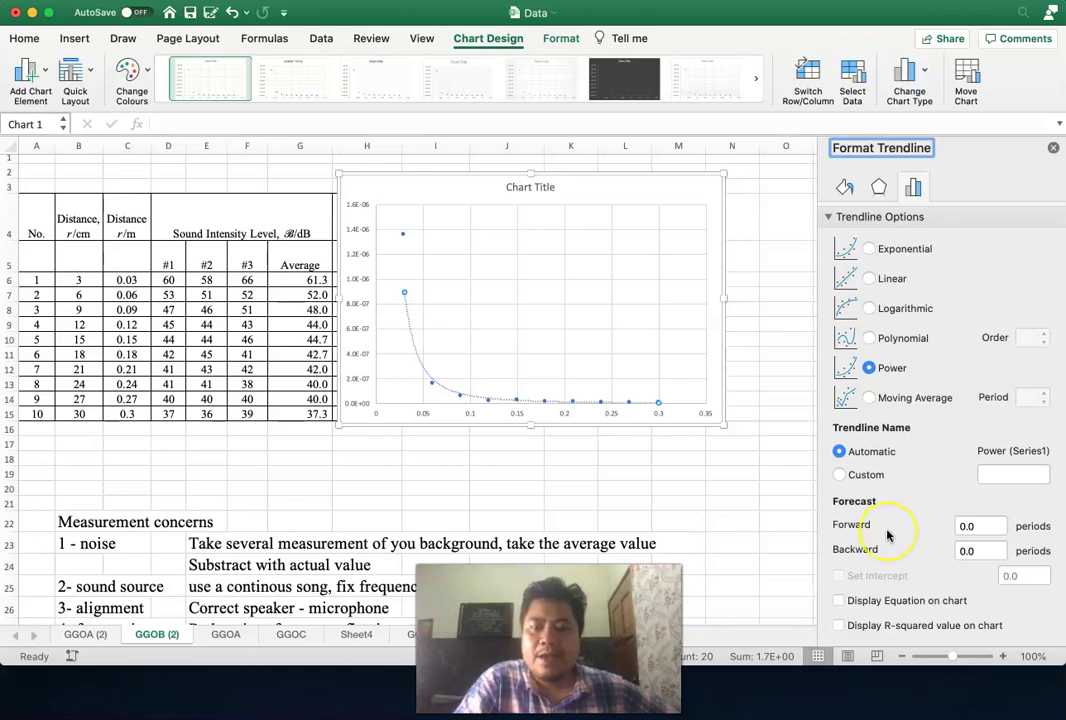
Step: Display the trendline equation on the chart and move it to the empty middle of the plot area
{"action": "left_click", "coordinate": [852, 601]}
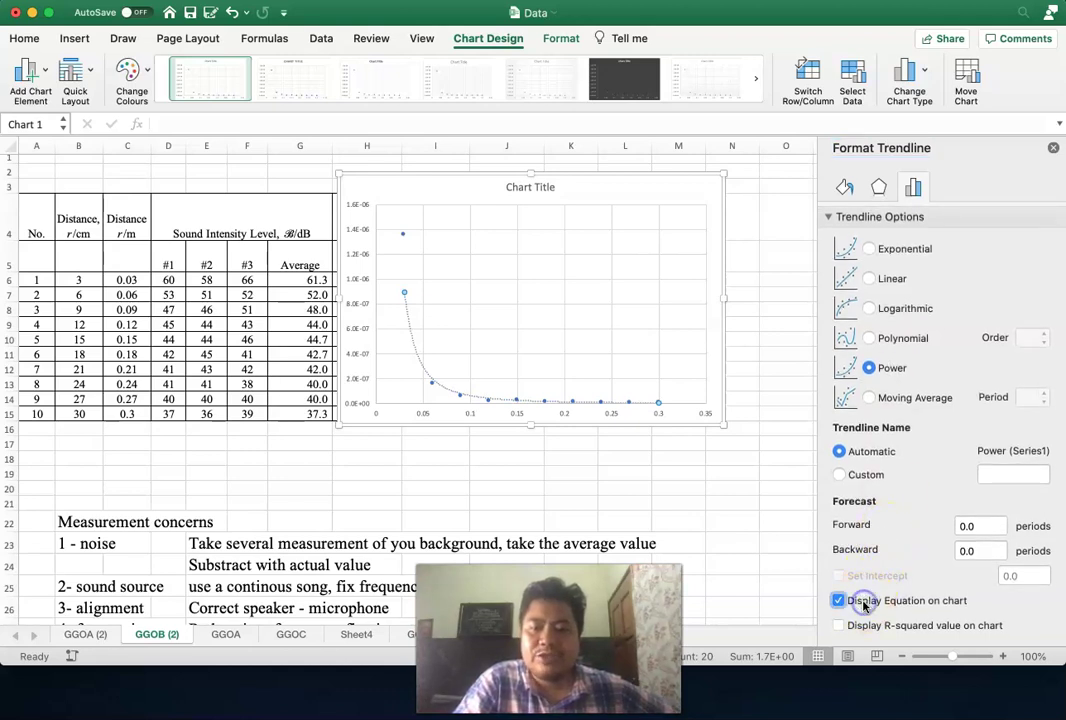
{"action": "left_click", "coordinate": [638, 402]}
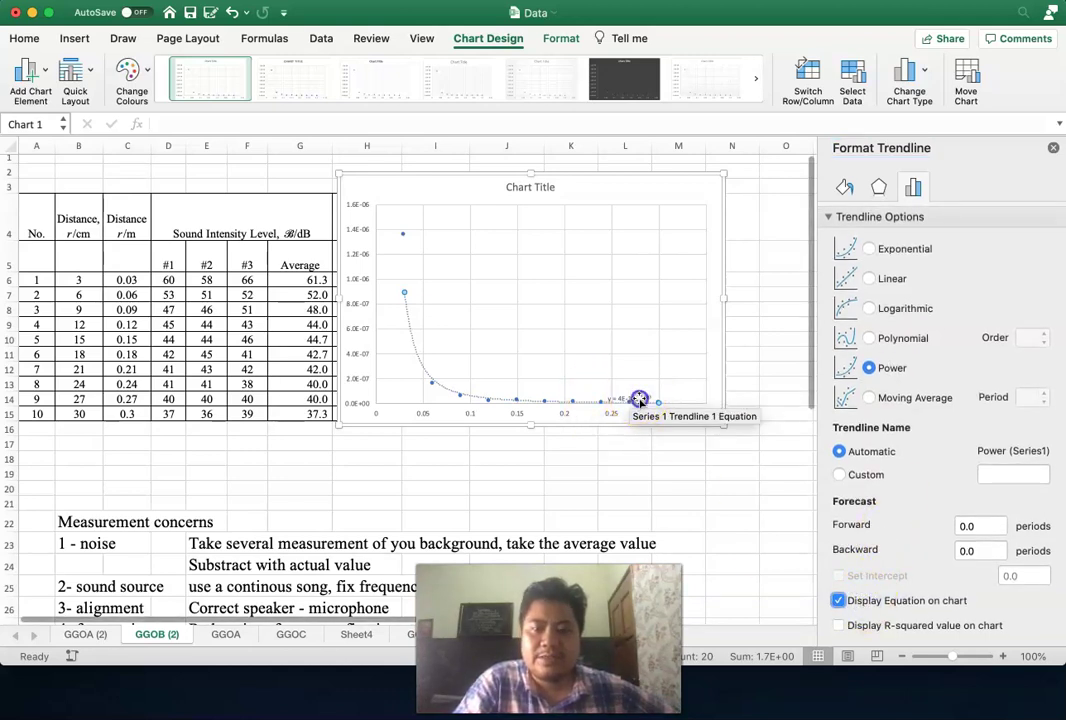
{"action": "left_click_drag", "start_coordinate": [642, 392], "coordinate": [543, 295]}
Step: Edit the trendline equation label, replacing y with I and x with r
{"action": "left_click", "coordinate": [514, 301]}
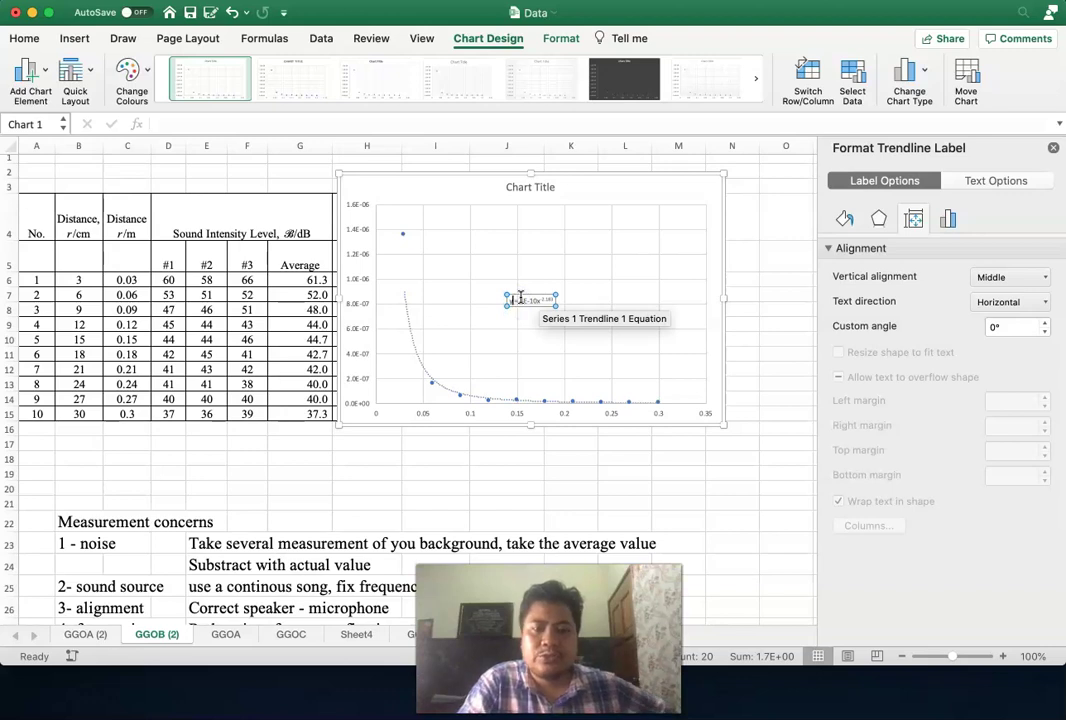
{"action": "key", "text": "super+z"}
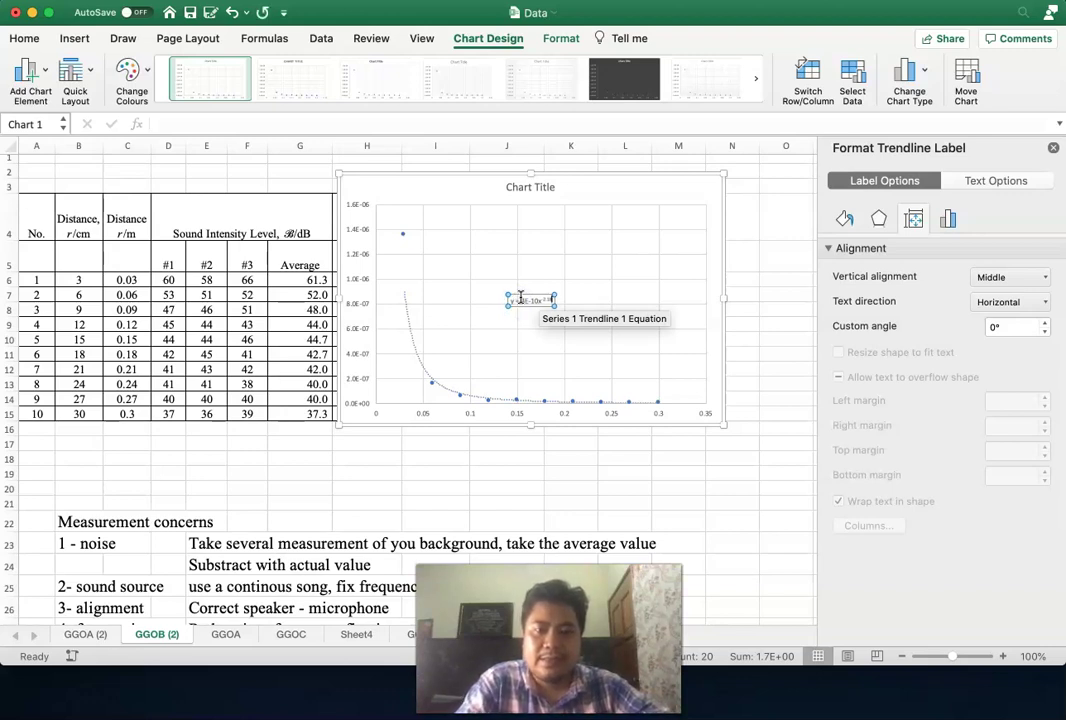
{"action": "left_click", "coordinate": [753, 291]}
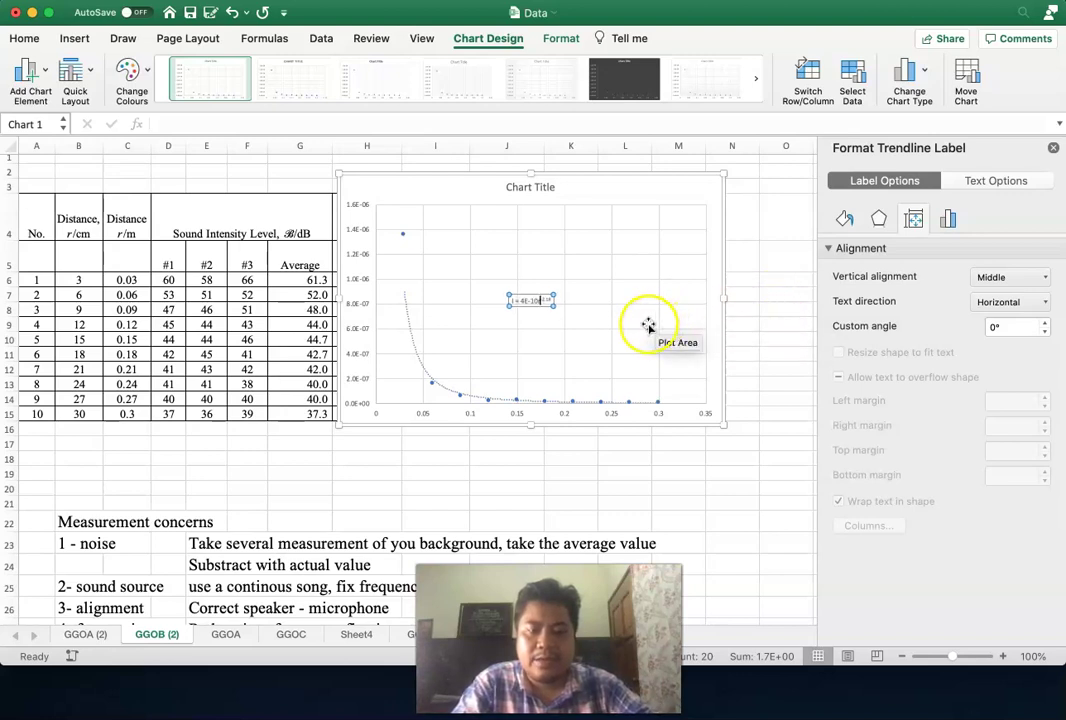
Step: Enlarge the trendline equation text to 20 pt and move the chart clear of the intensity column
{"action": "left_click_drag", "start_coordinate": [551, 301], "coordinate": [507, 302]}
{"action": "left_click", "coordinate": [28, 40]}
{"action": "left_click", "coordinate": [268, 69]}
{"action": "left_click", "coordinate": [268, 69]}
{"action": "left_click", "coordinate": [268, 69]}
{"action": "left_click", "coordinate": [268, 69]}
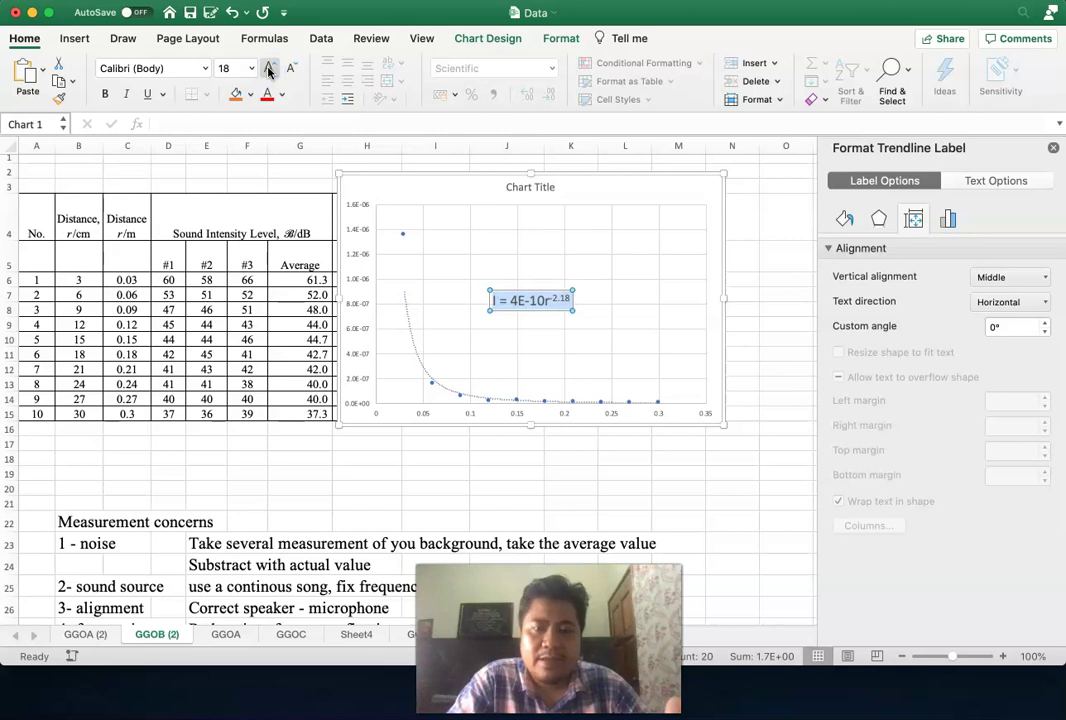
{"action": "left_click", "coordinate": [268, 69]}
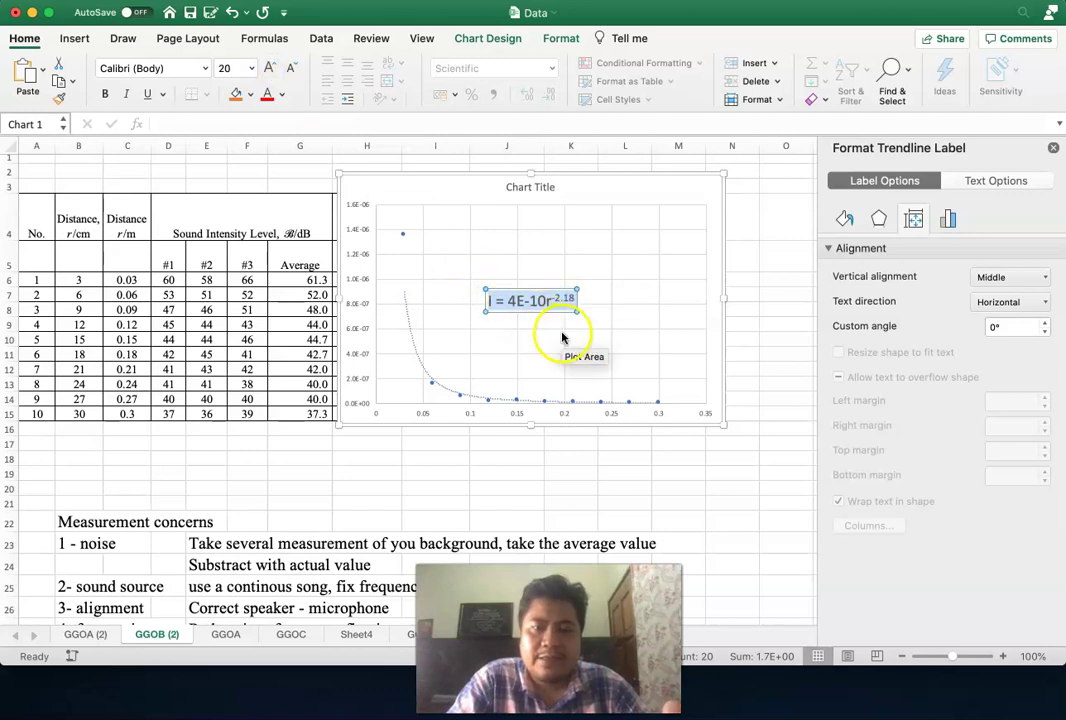
{"action": "left_click", "coordinate": [520, 325]}
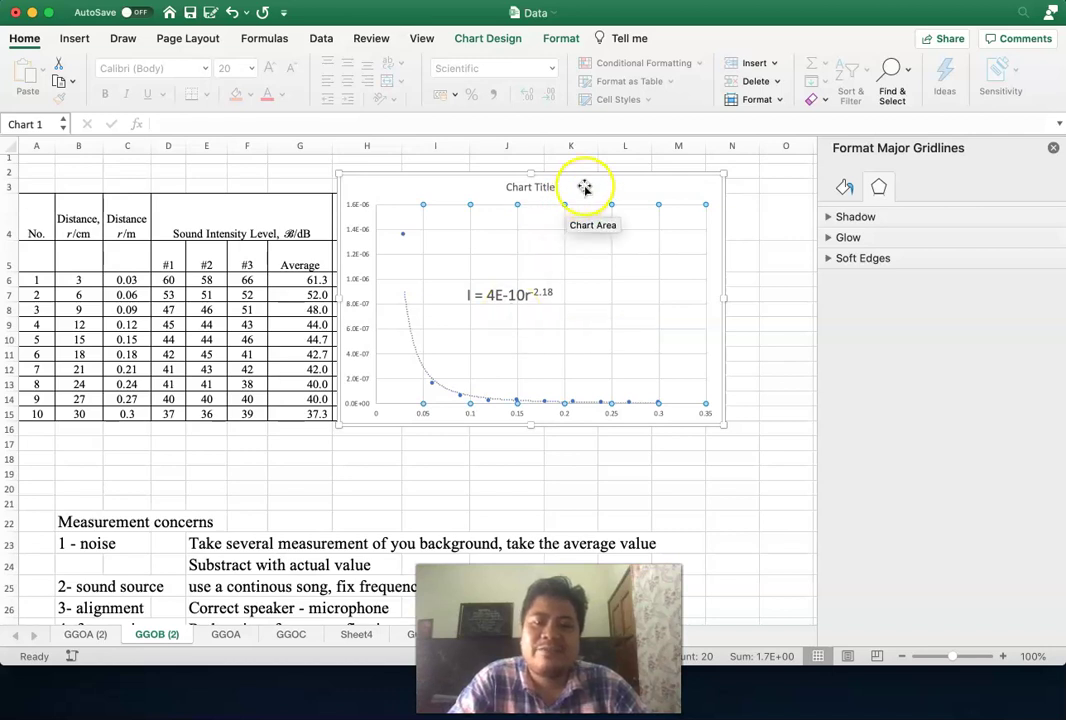
{"action": "left_click_drag", "start_coordinate": [602, 171], "coordinate": [680, 178]}
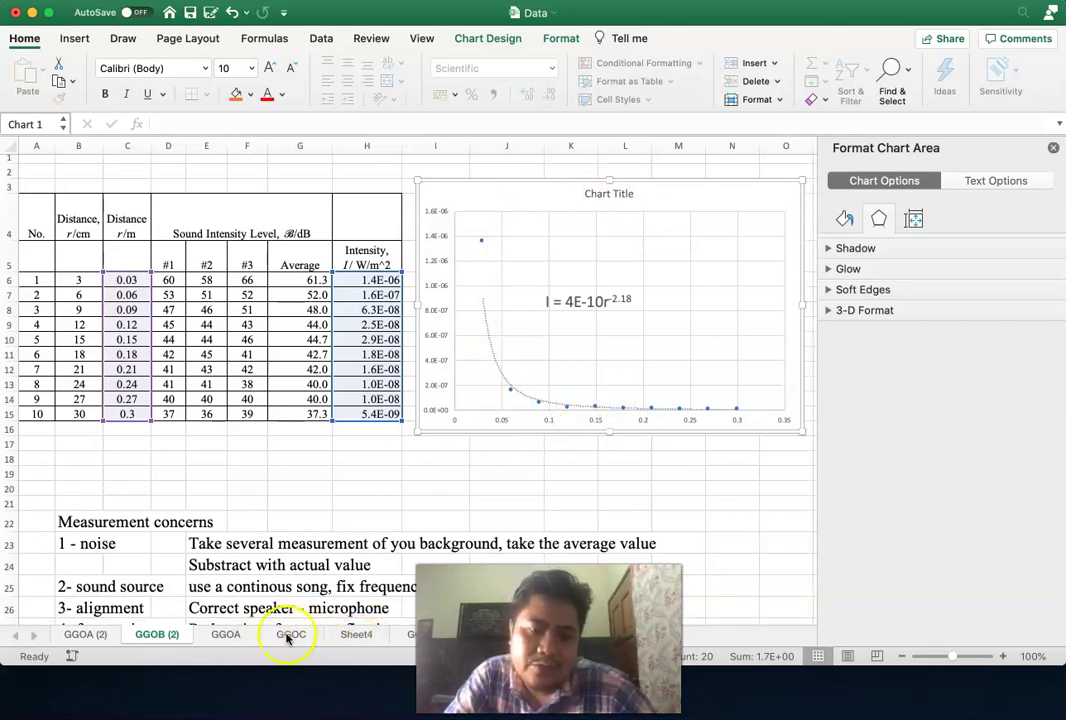
Step: View the completed chart sheet without the formatting pane and bring up the Word equations document beside its chart
{"action": "left_click", "coordinate": [405, 634]}
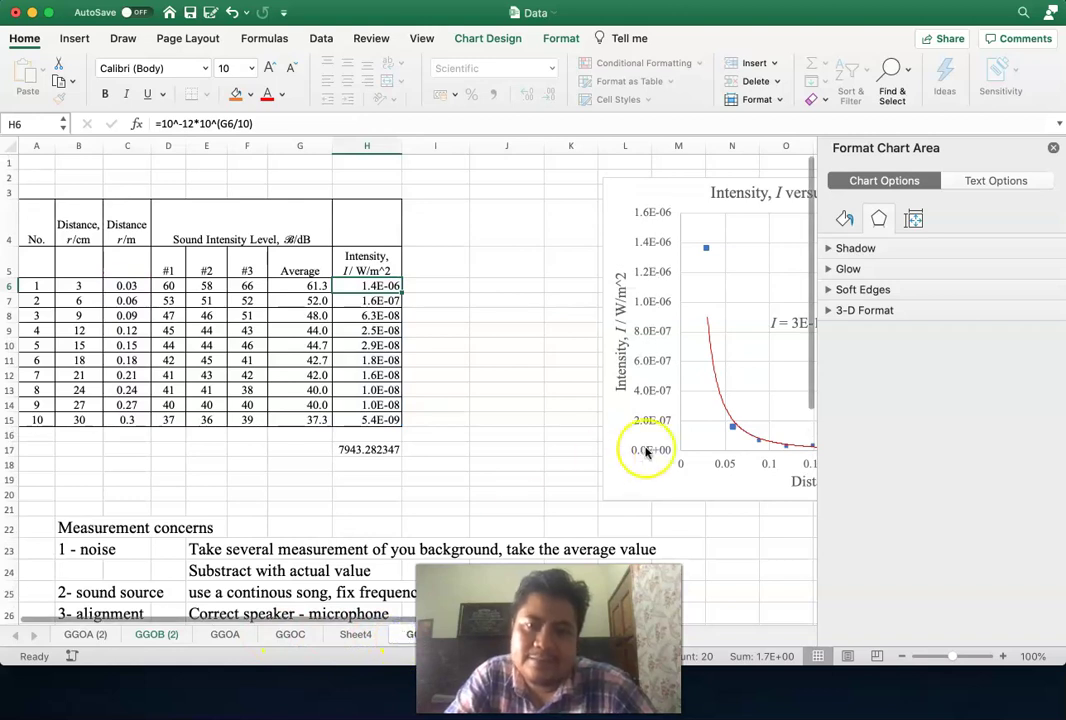
{"action": "left_click", "coordinate": [1053, 147]}
{"action": "left_click", "coordinate": [1053, 149]}
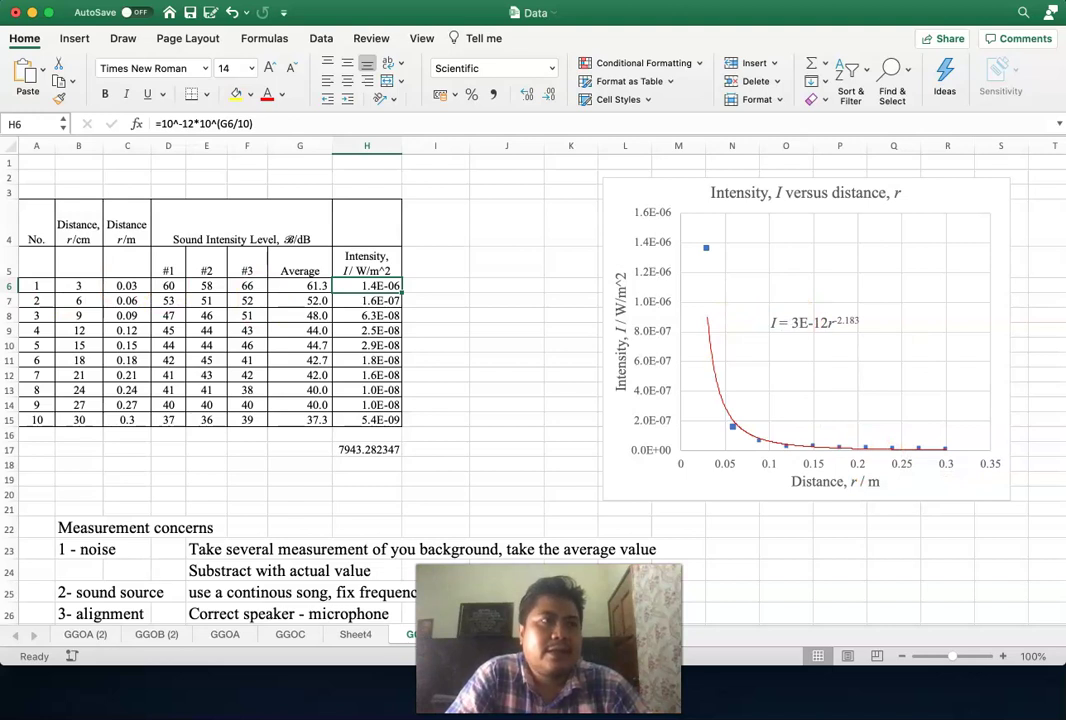
{"action": "left_click_drag", "start_coordinate": [228, 17], "coordinate": [489, 8]}
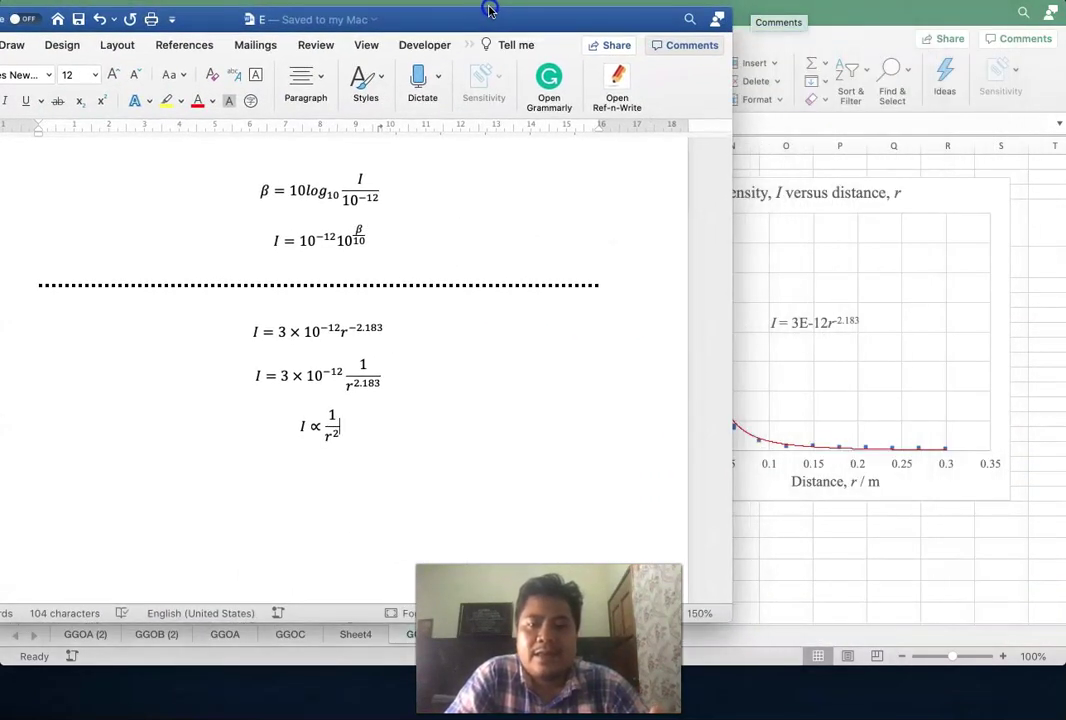